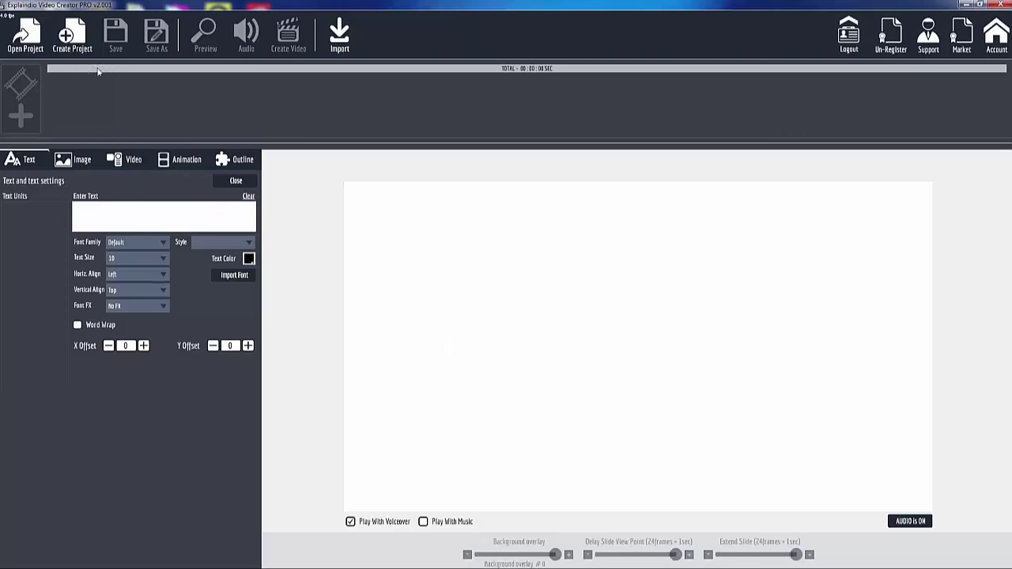
- Create a new project called 'Grn Screen' and add a blank sketch scene to it
{"action": "left_click", "coordinate": [70, 38]}
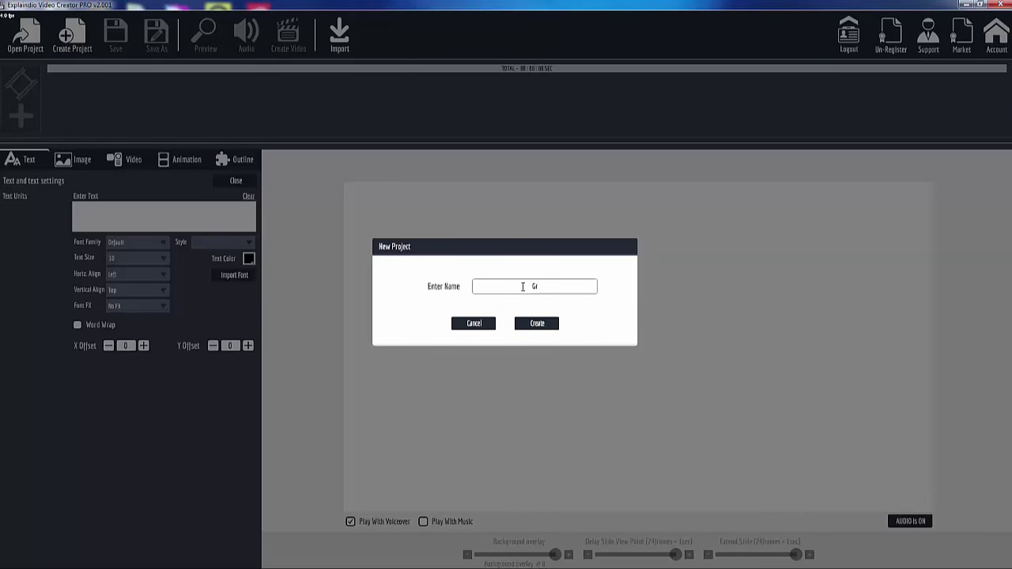
{"action": "type", "text": "Grn Screen"}
{"action": "left_click", "coordinate": [535, 326]}
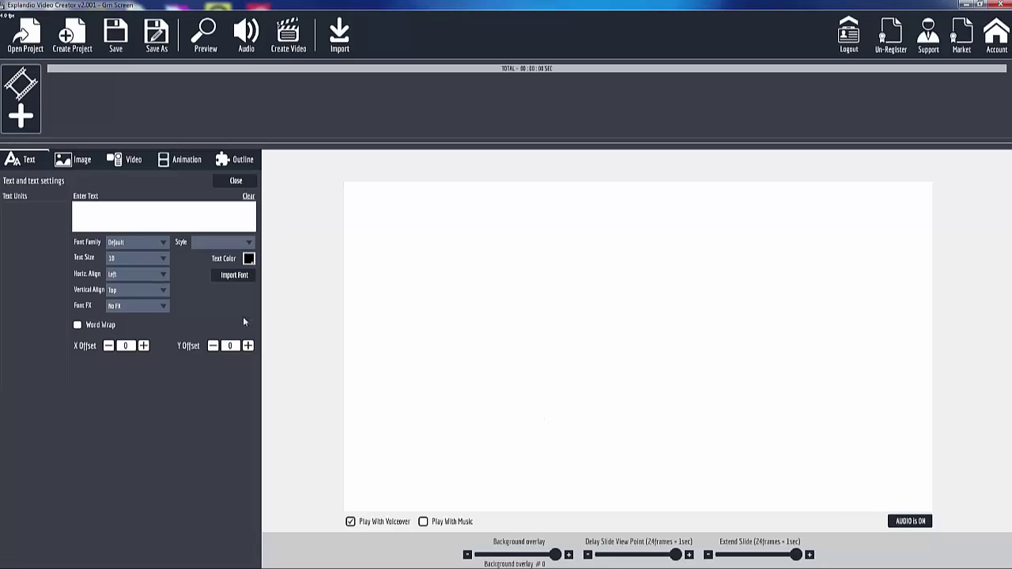
{"action": "left_click", "coordinate": [22, 117]}
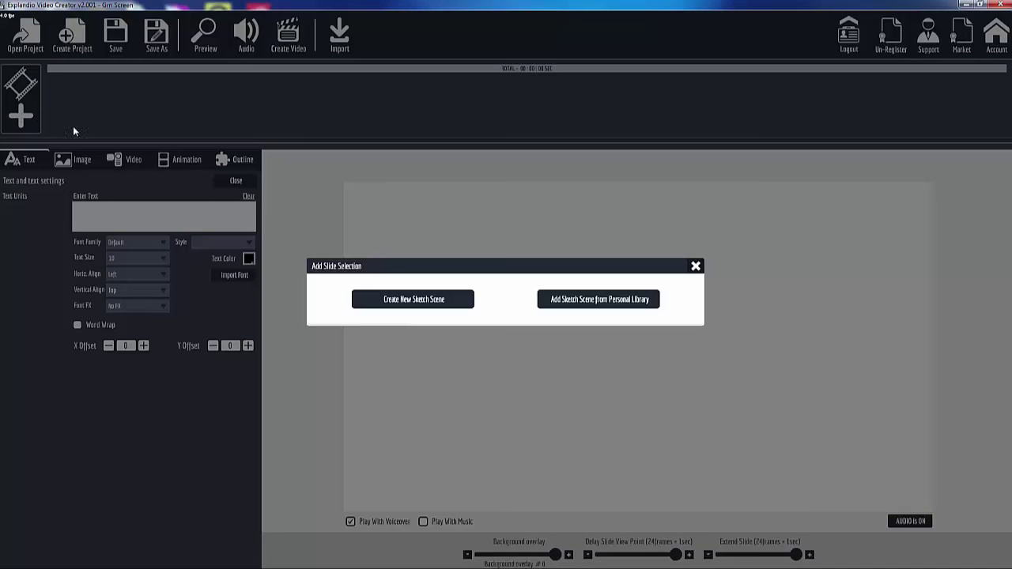
{"action": "left_click", "coordinate": [414, 301]}
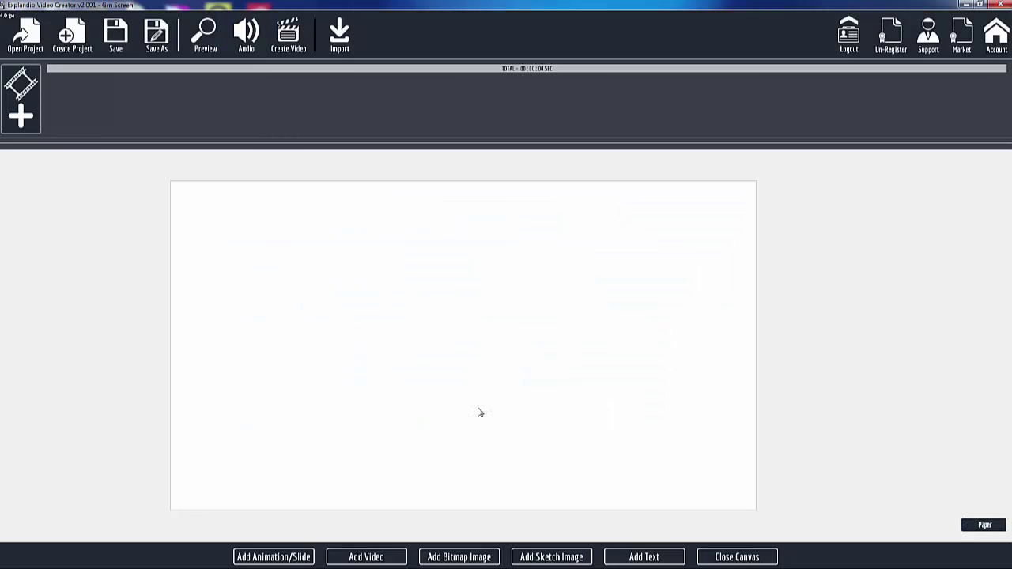
- Import pepper photo 001 from Explaindio Stuff\Monthly Images and scale it proportionally to full screen
{"action": "left_click", "coordinate": [471, 558]}
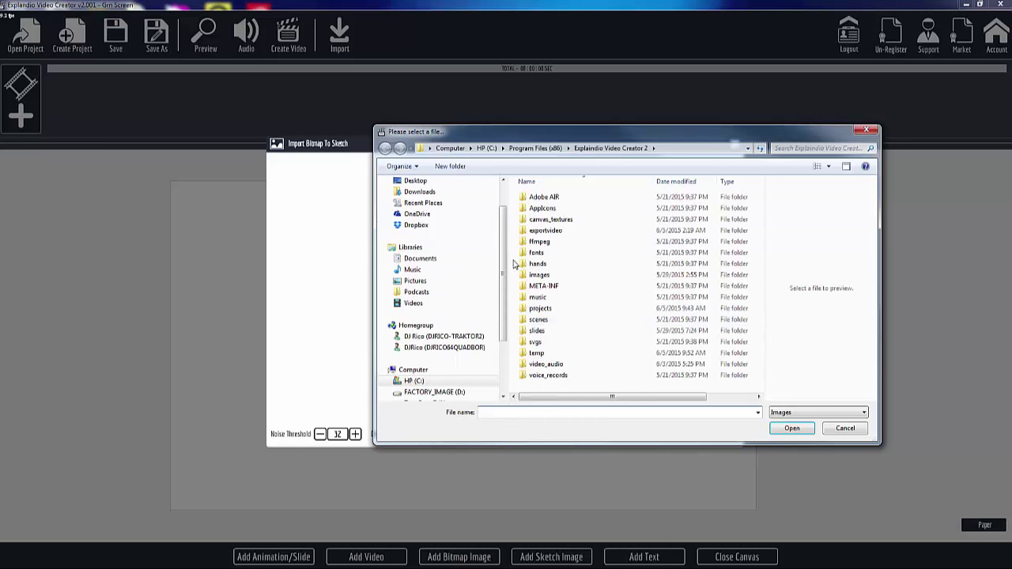
{"action": "scroll", "coordinate": [498, 261], "scroll_direction": "down", "scroll_amount": 3}
{"action": "left_click", "coordinate": [425, 314]}
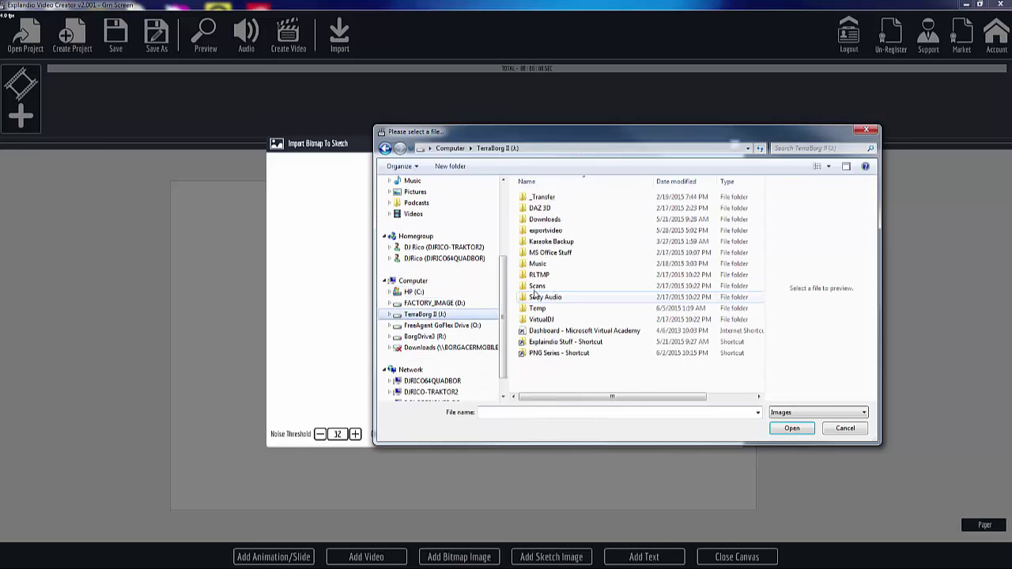
{"action": "left_click", "coordinate": [550, 344]}
{"action": "double_click", "coordinate": [550, 344]}
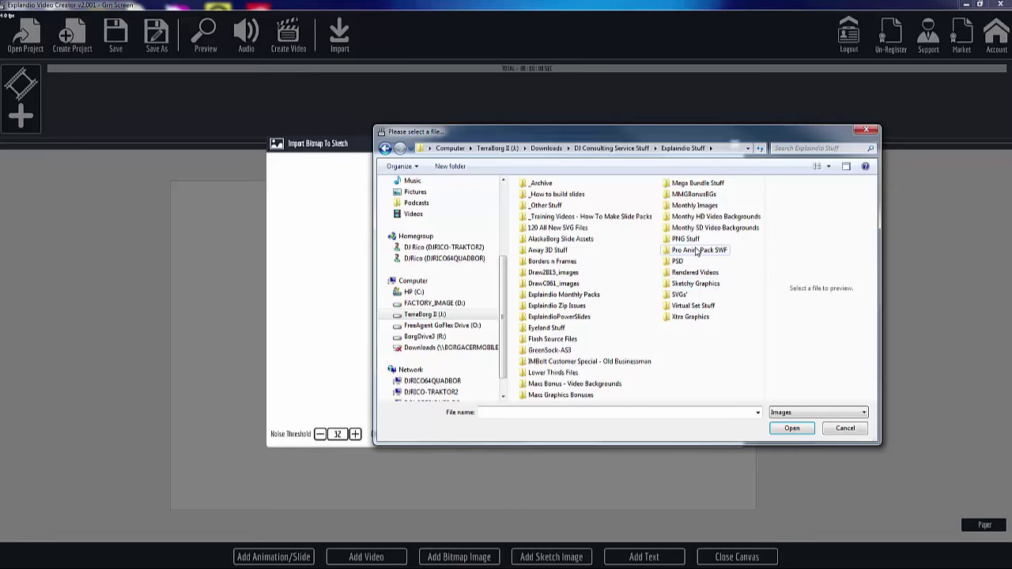
{"action": "double_click", "coordinate": [697, 206]}
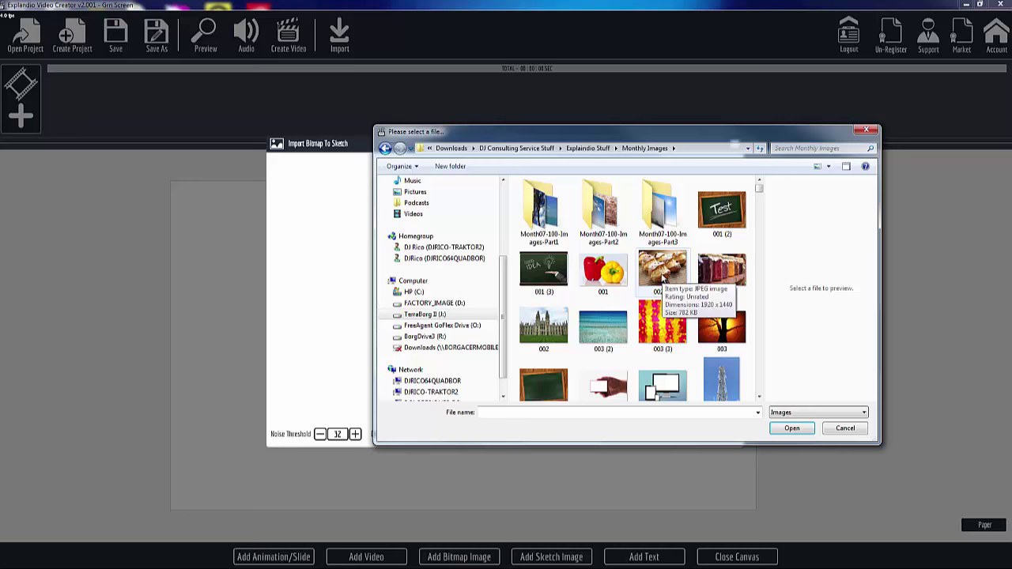
{"action": "double_click", "coordinate": [605, 272]}
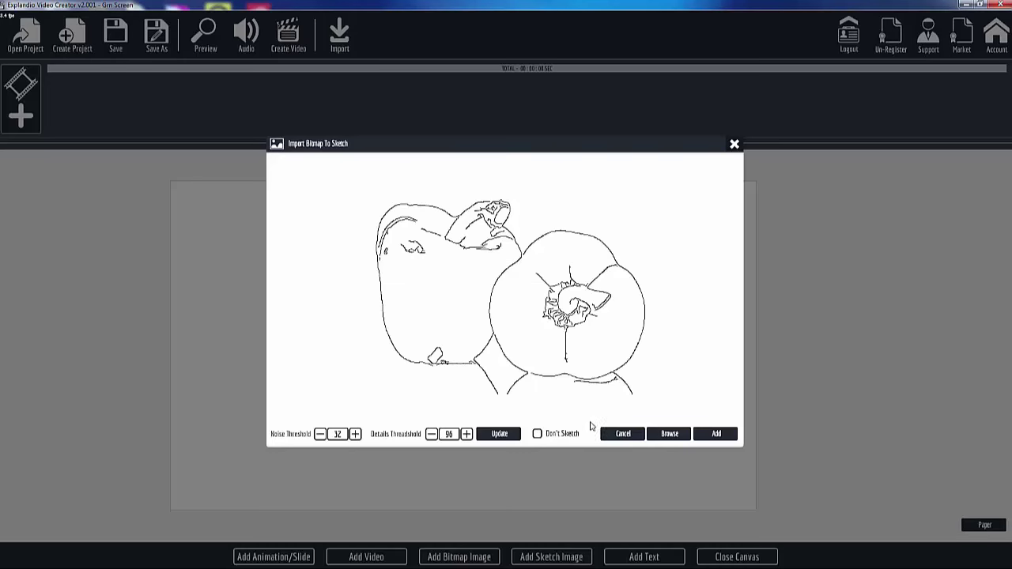
{"action": "left_click", "coordinate": [718, 433]}
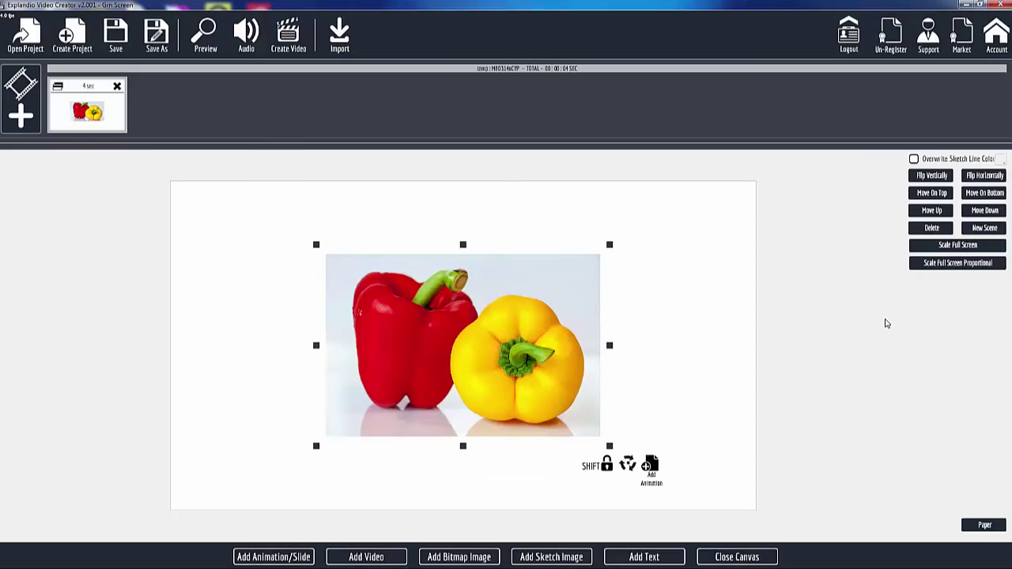
{"action": "left_click", "coordinate": [959, 247]}
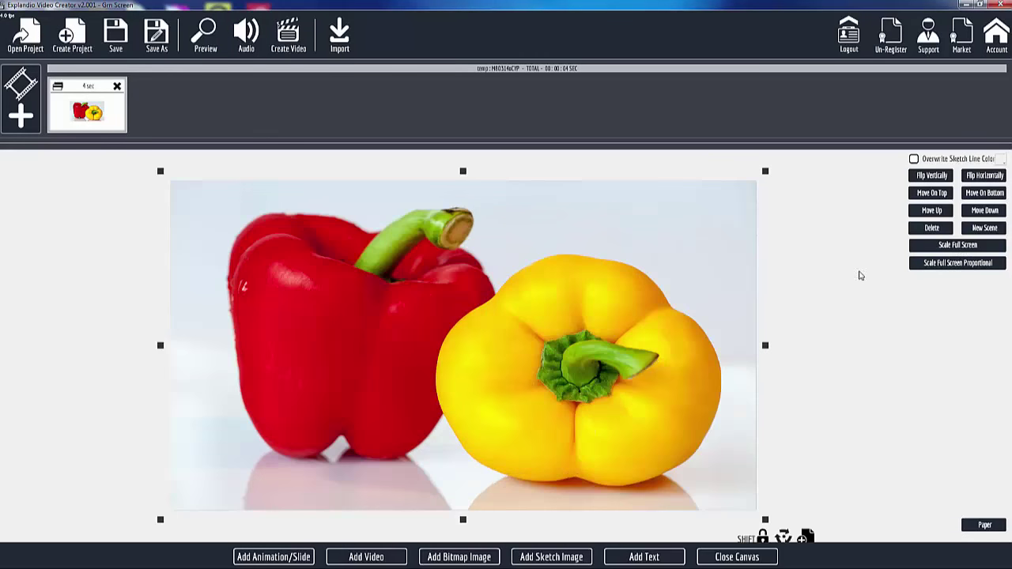
{"action": "left_click", "coordinate": [929, 266]}
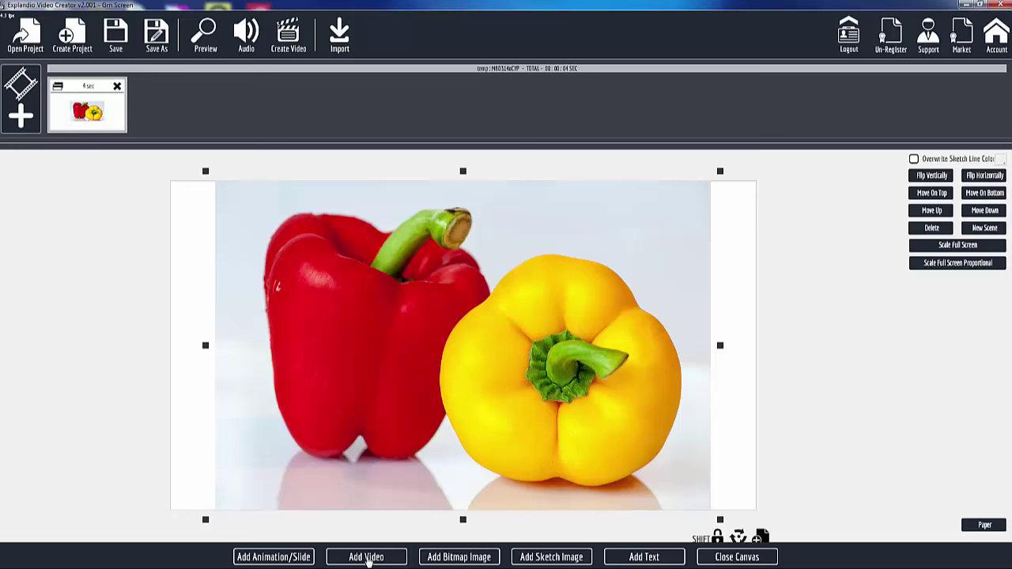
- Add the Trom Decode video from Flash Stuff\Videos onto the canvas with Don't Sketch ticked
{"action": "left_click", "coordinate": [368, 558]}
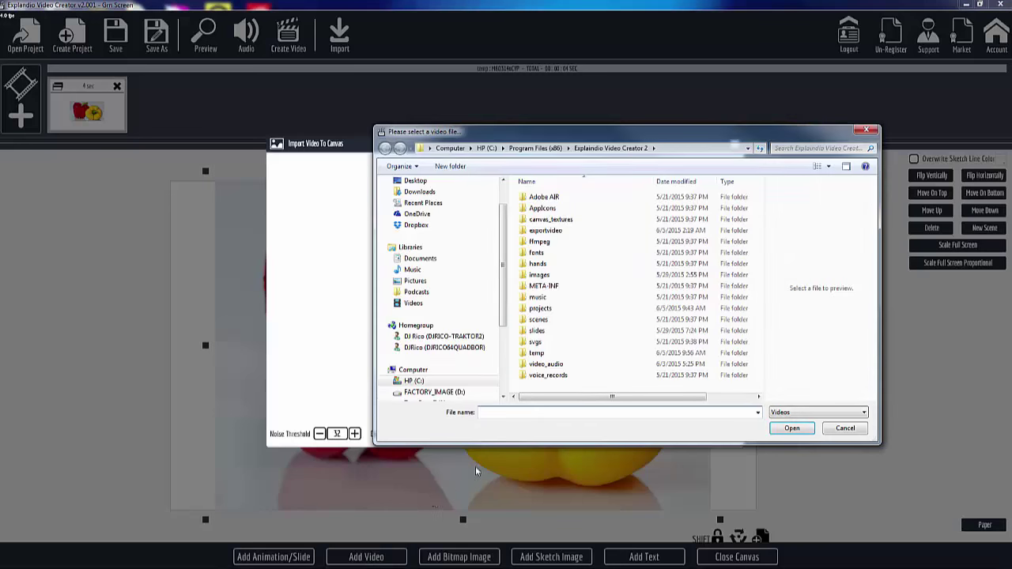
{"action": "scroll", "coordinate": [505, 305], "scroll_direction": "down", "scroll_amount": 2}
{"action": "left_click", "coordinate": [490, 324]}
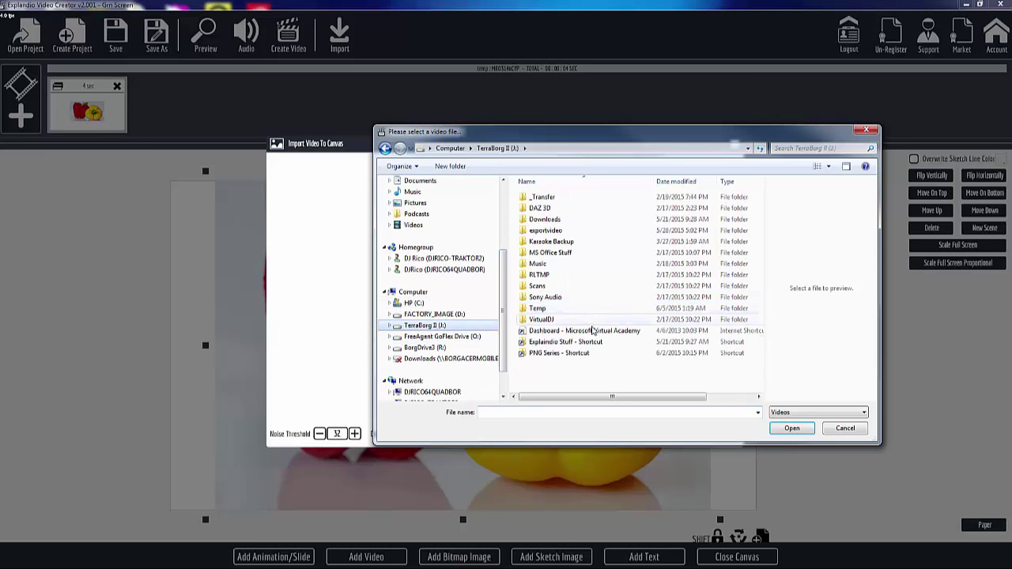
{"action": "double_click", "coordinate": [558, 355]}
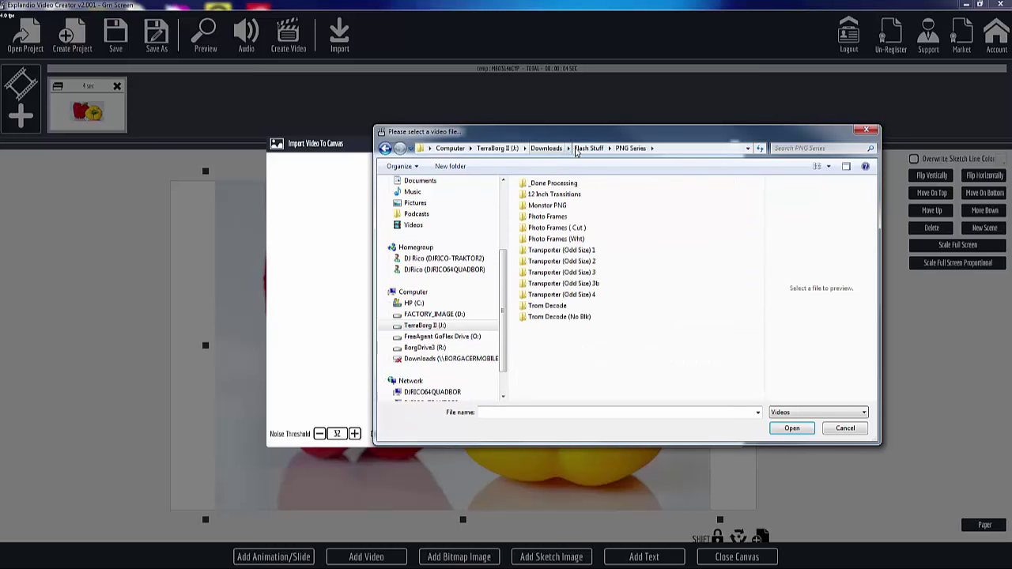
{"action": "left_click", "coordinate": [588, 148]}
{"action": "double_click", "coordinate": [660, 250]}
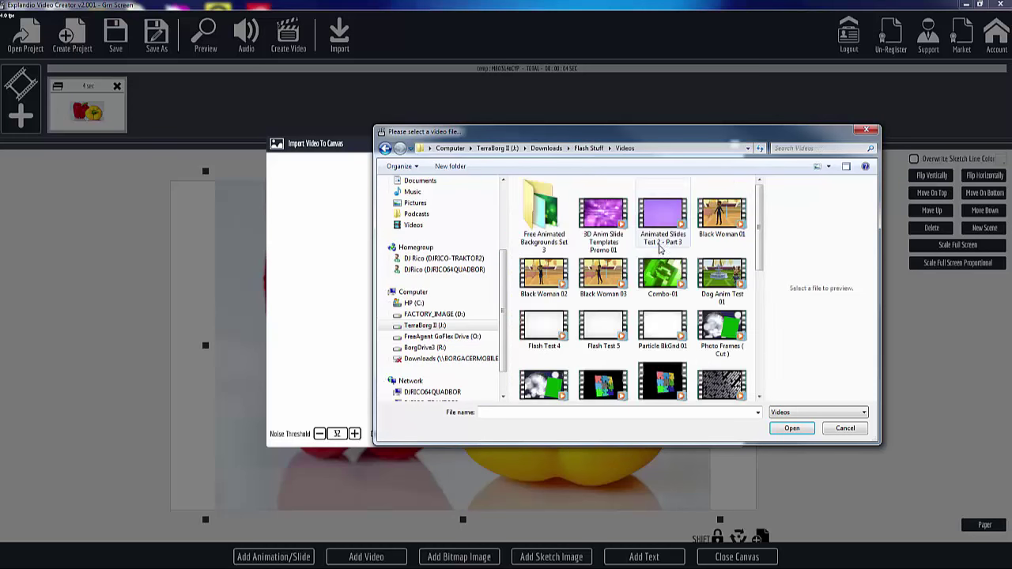
{"action": "left_click_drag", "start_coordinate": [759, 238], "coordinate": [759, 378]}
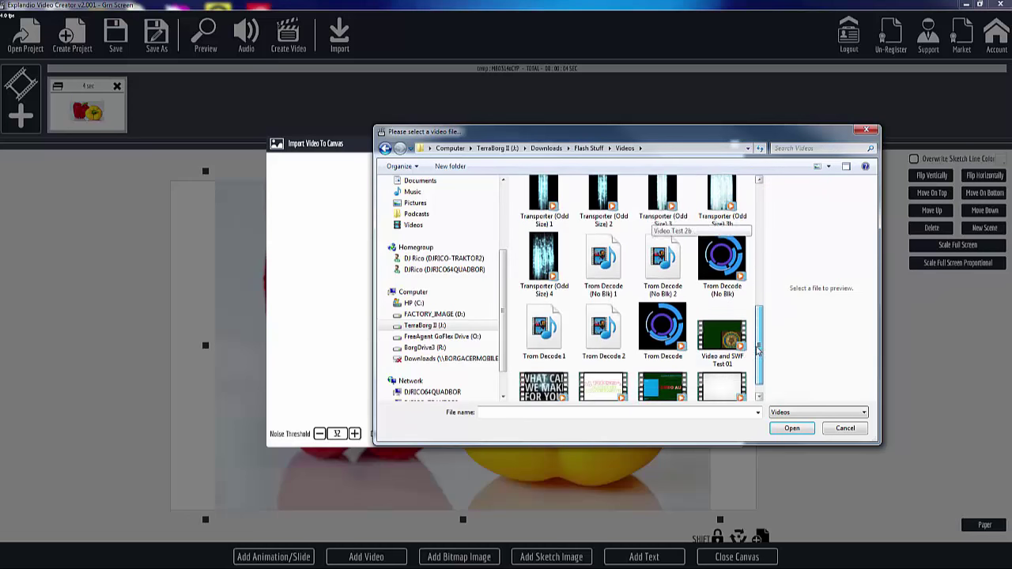
{"action": "left_click", "coordinate": [669, 339]}
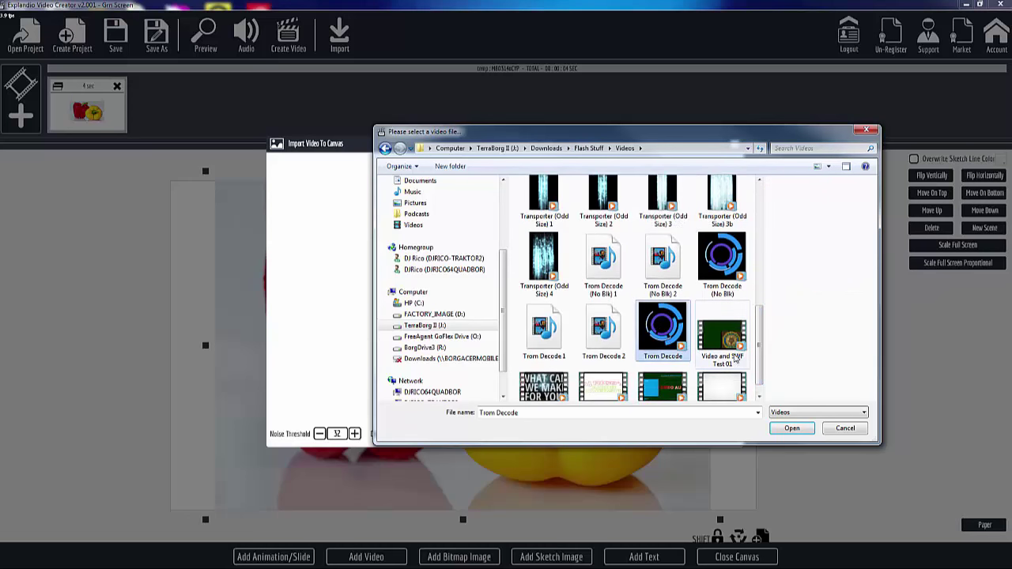
{"action": "left_click", "coordinate": [792, 429]}
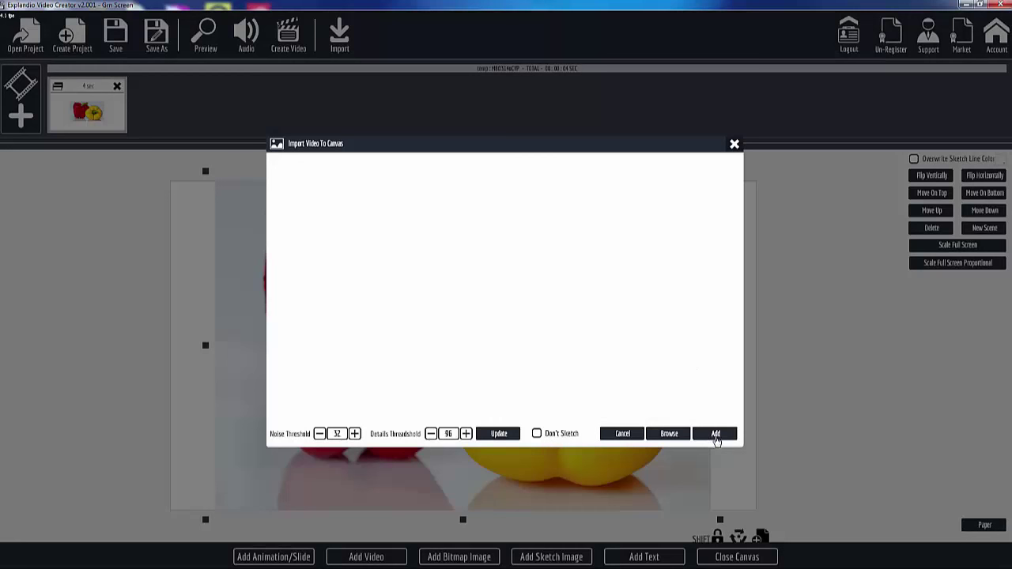
{"action": "left_click", "coordinate": [537, 433]}
{"action": "left_click", "coordinate": [716, 438]}
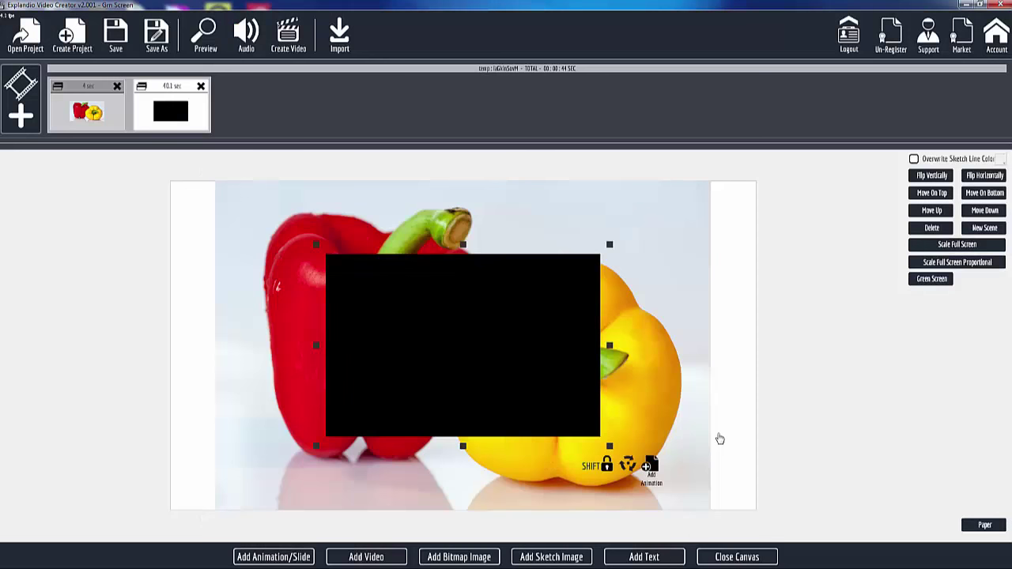
- Shift the Trom Decode video slightly up-left, preview, then open its Green Screen settings
{"action": "mouse_move", "coordinate": [524, 404]}
{"action": "left_mouse_down"}
{"action": "mouse_move", "coordinate": [525, 378]}
{"action": "mouse_move", "coordinate": [522, 392]}
{"action": "left_mouse_up"}
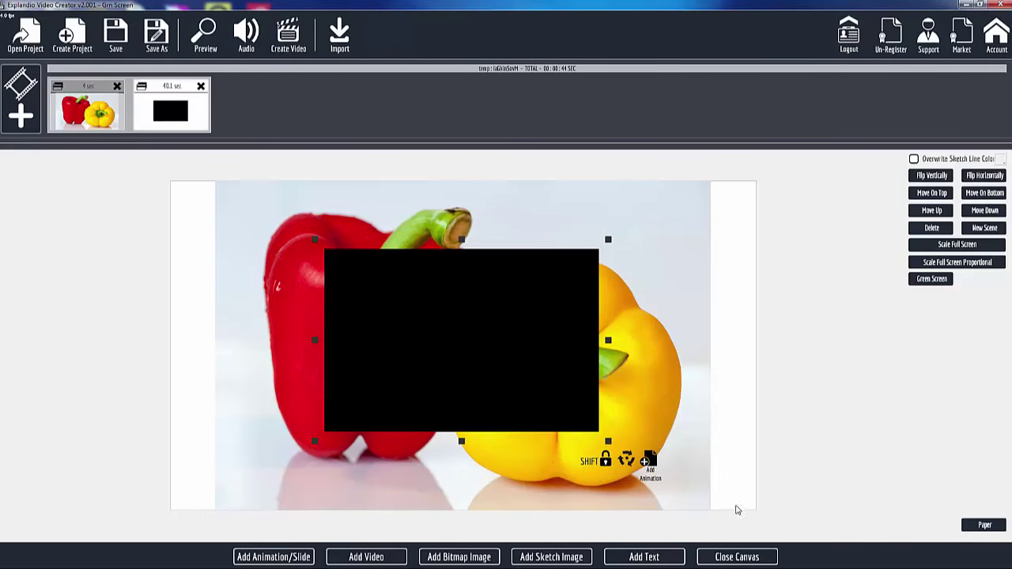
{"action": "left_click", "coordinate": [737, 558]}
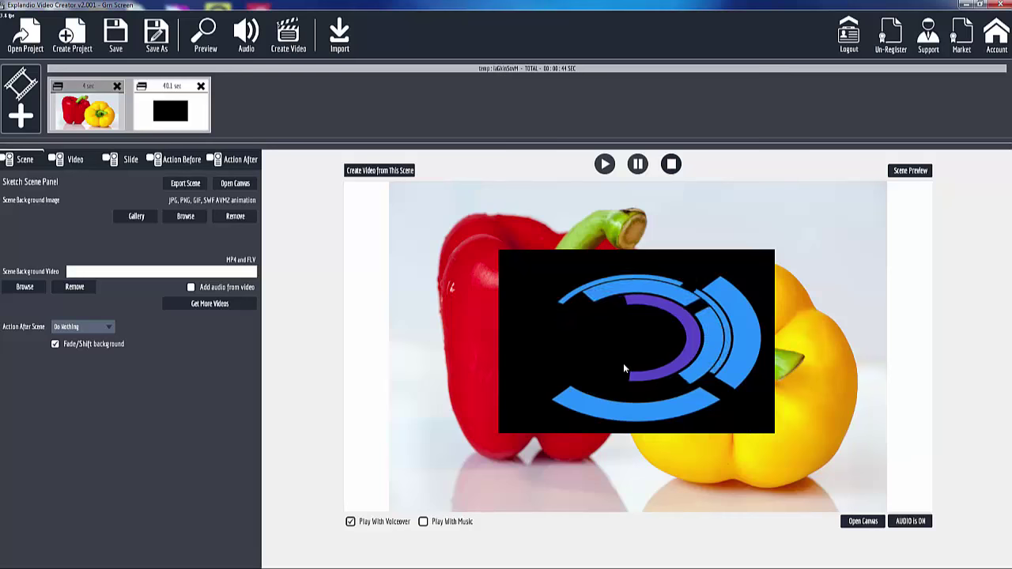
{"action": "left_click", "coordinate": [863, 521]}
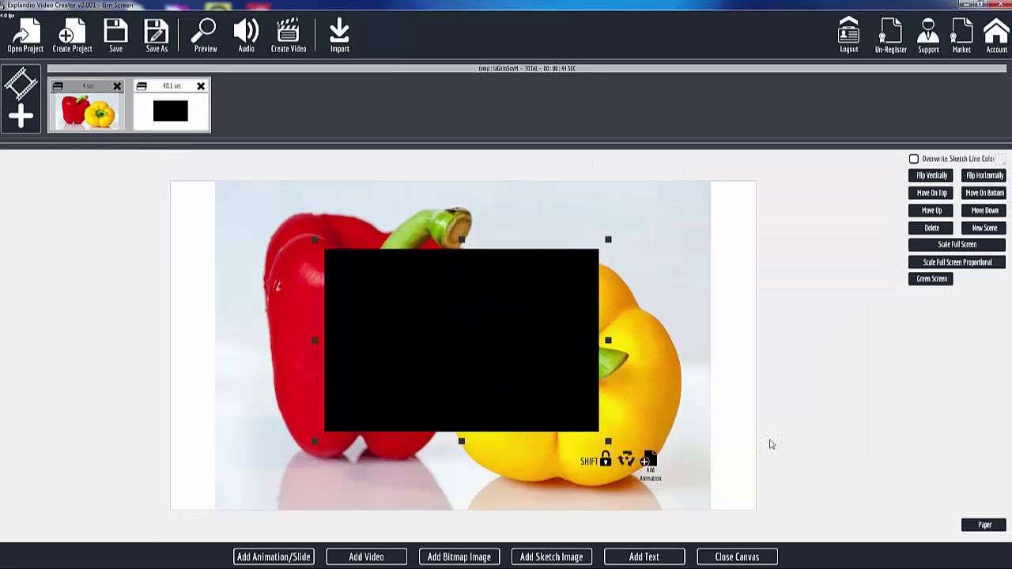
{"action": "left_click", "coordinate": [931, 279]}
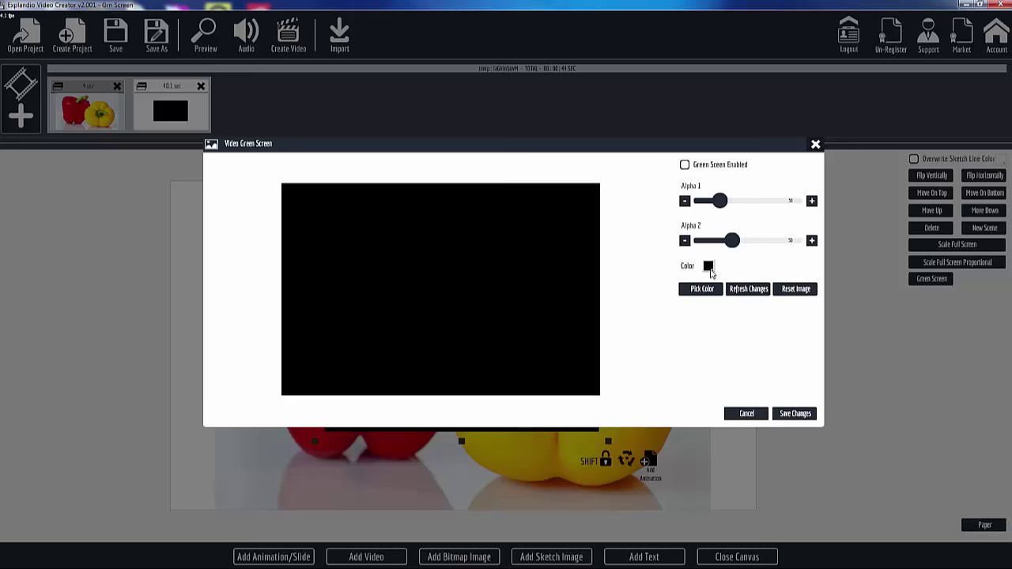
- Enable green-screen keying with colour #000000 on the Trom Decode video, save, and preview it
{"action": "left_click", "coordinate": [709, 267]}
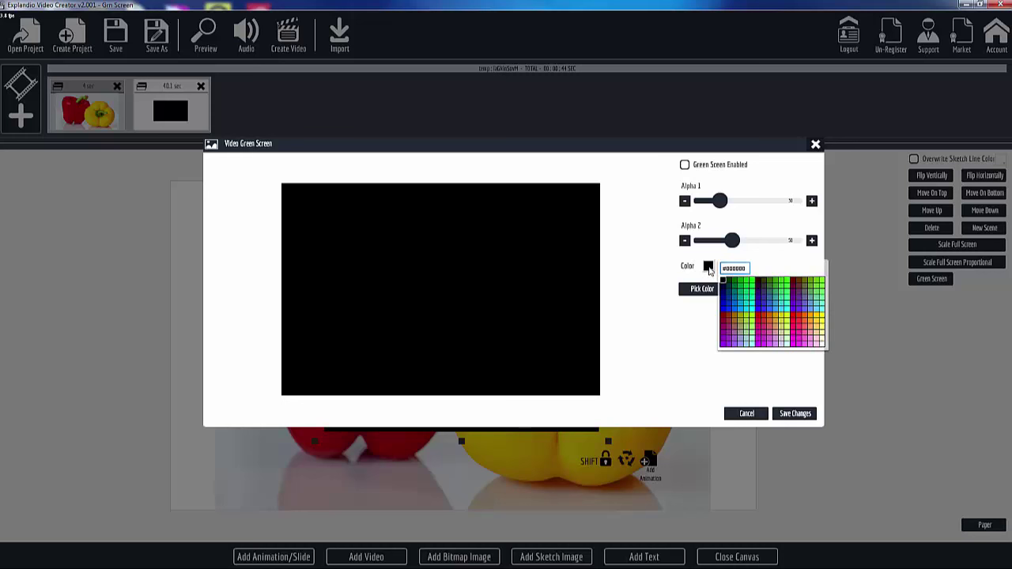
{"action": "left_click", "coordinate": [709, 268]}
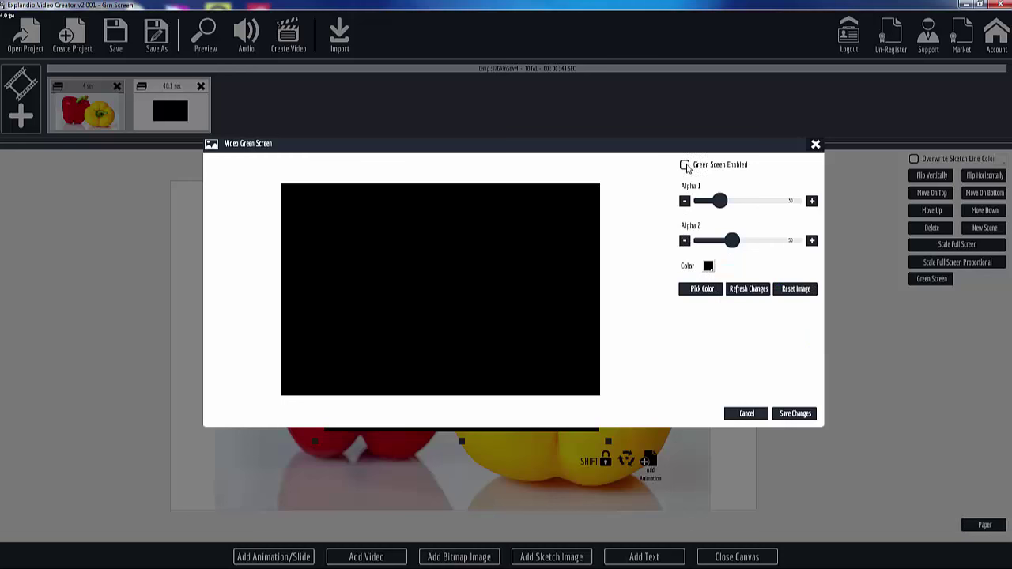
{"action": "left_click", "coordinate": [685, 165]}
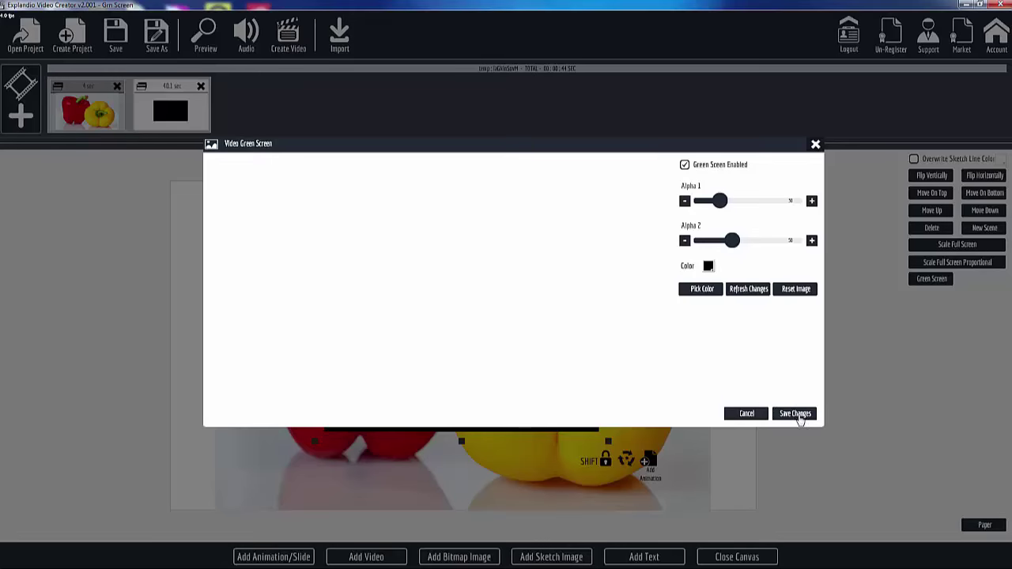
{"action": "left_click", "coordinate": [797, 412]}
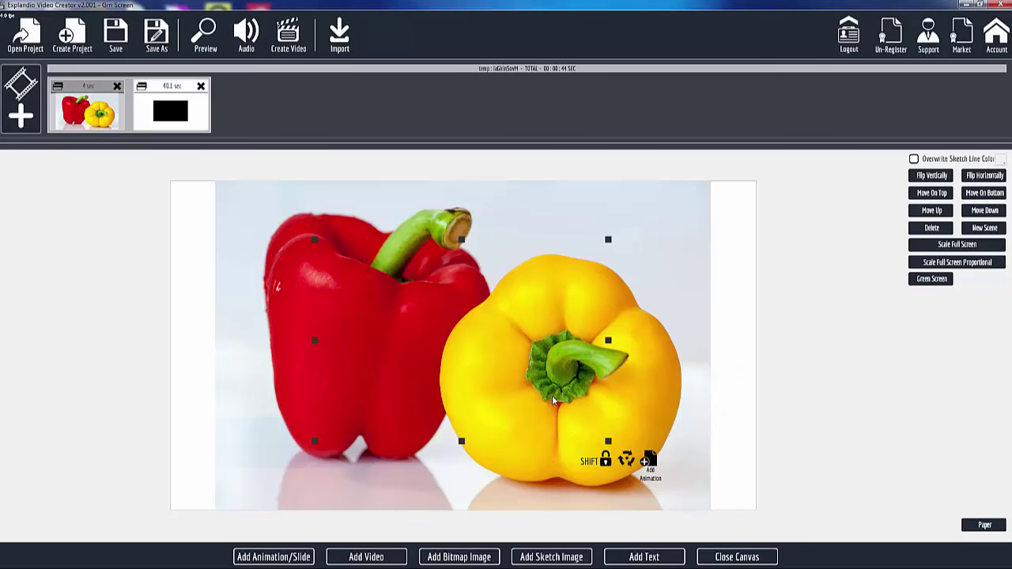
{"action": "left_click", "coordinate": [734, 558]}
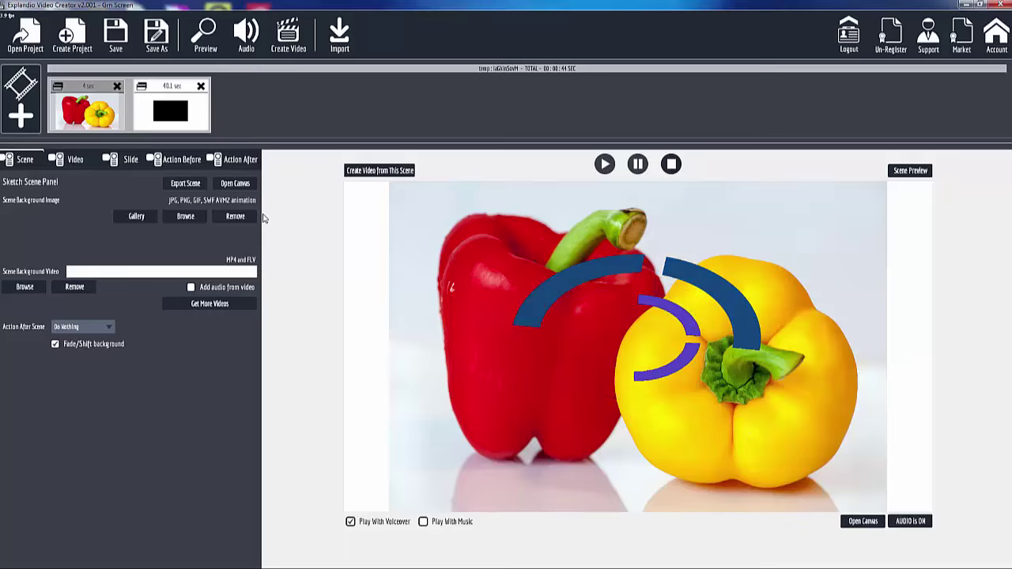
- In the Video settings, lower 'Stop playing after' to 271 frames, giving an 11.3-second scene
{"action": "left_click", "coordinate": [78, 162]}
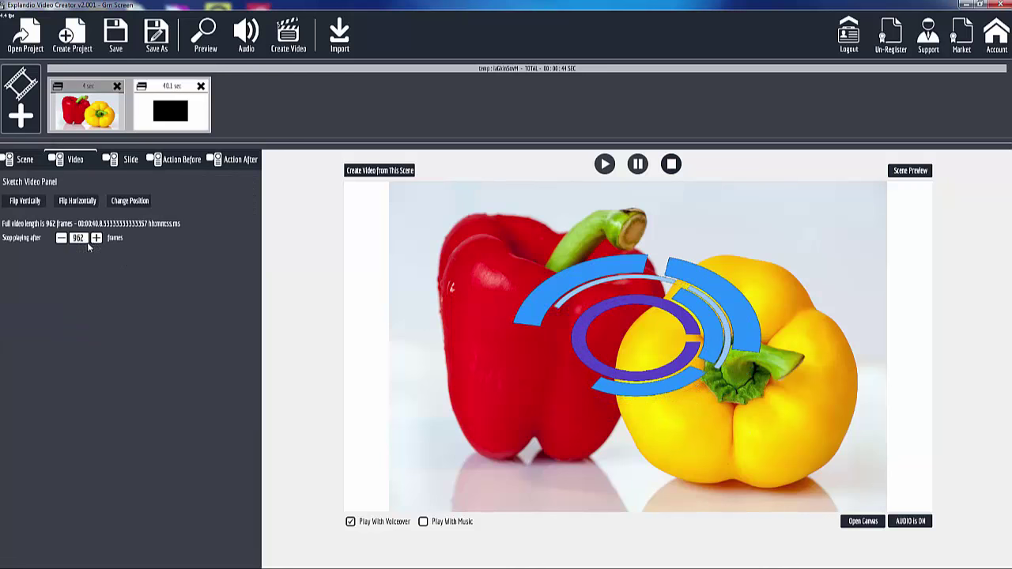
{"action": "left_click", "coordinate": [130, 161]}
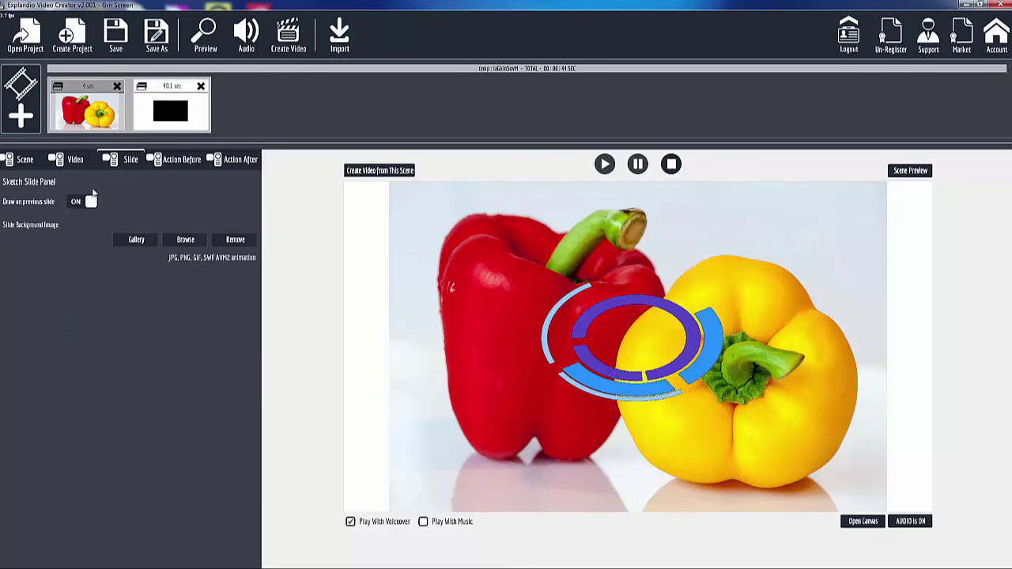
{"action": "left_click", "coordinate": [70, 161]}
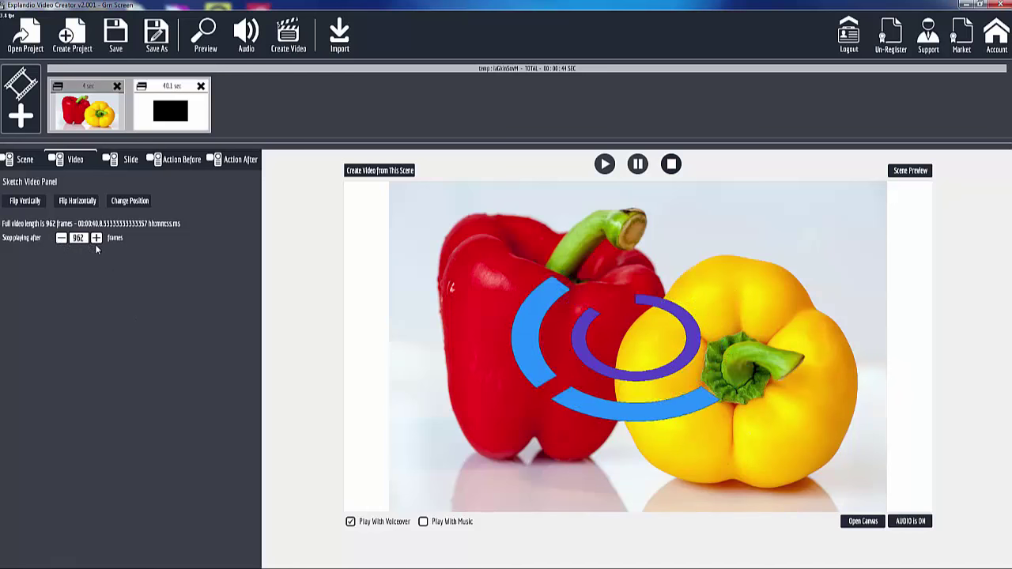
{"action": "left_click", "coordinate": [61, 238]}
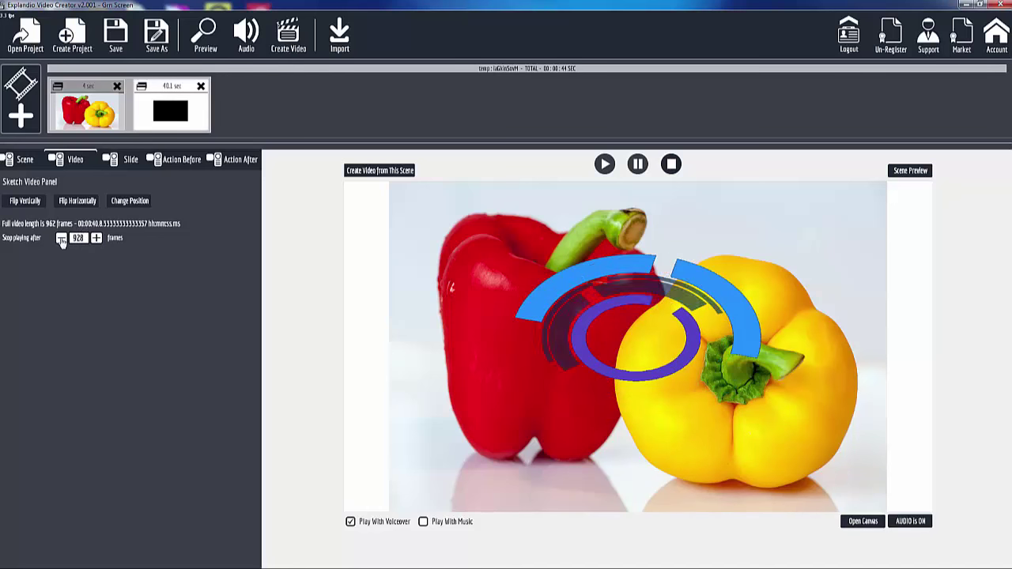
{"action": "left_click", "coordinate": [61, 238]}
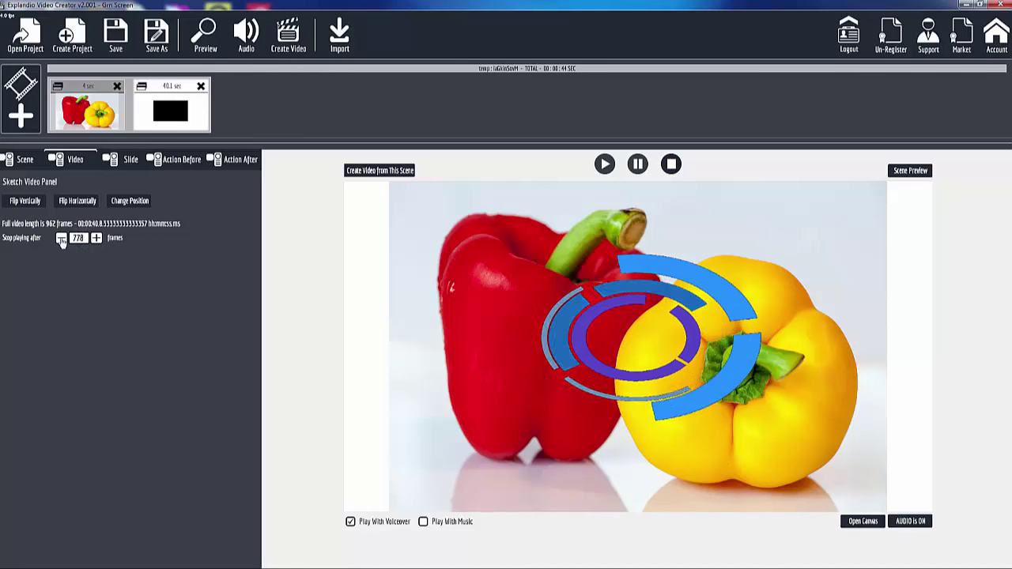
{"action": "left_click", "coordinate": [61, 239]}
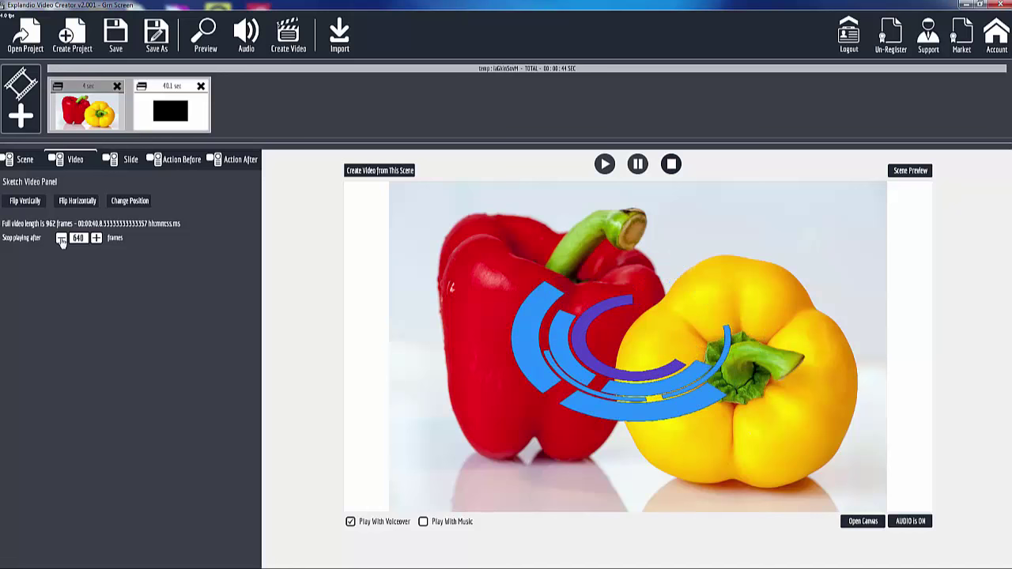
{"action": "left_click", "coordinate": [61, 238]}
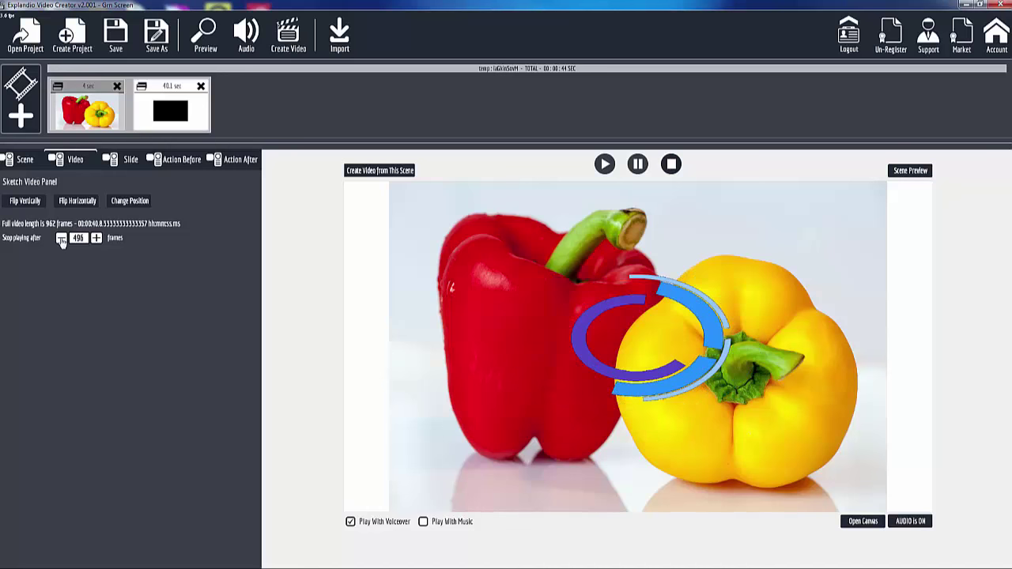
{"action": "left_click", "coordinate": [61, 239]}
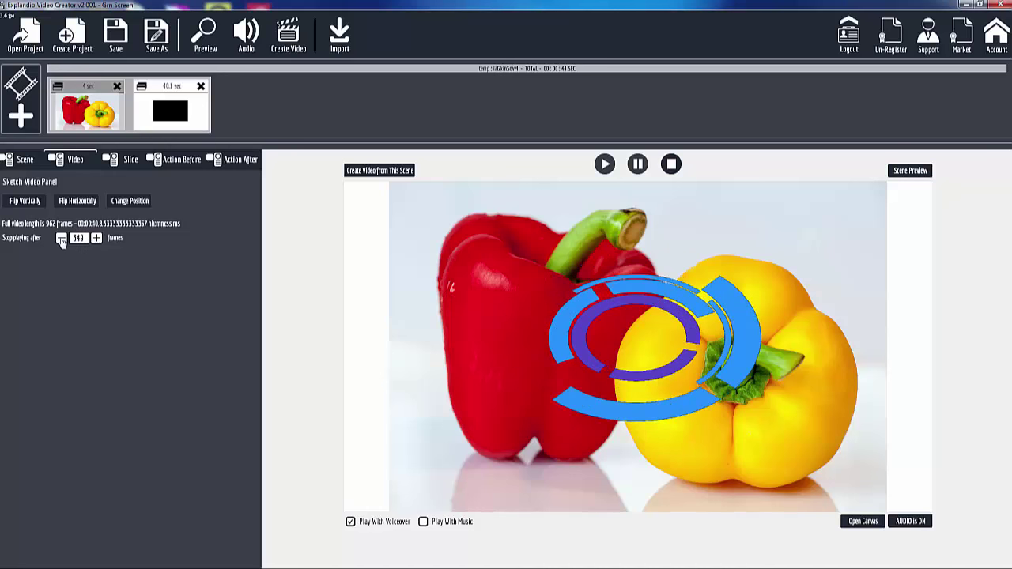
{"action": "left_click", "coordinate": [61, 239]}
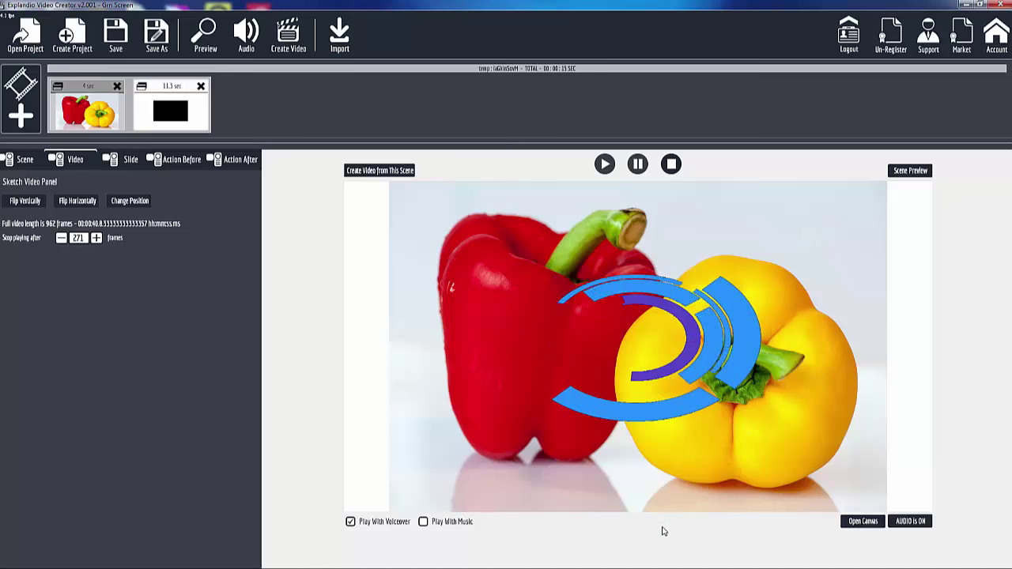
- Add the Transporter (Odd Size) 3b video and move it left over the red pepper
{"action": "left_click", "coordinate": [863, 522]}
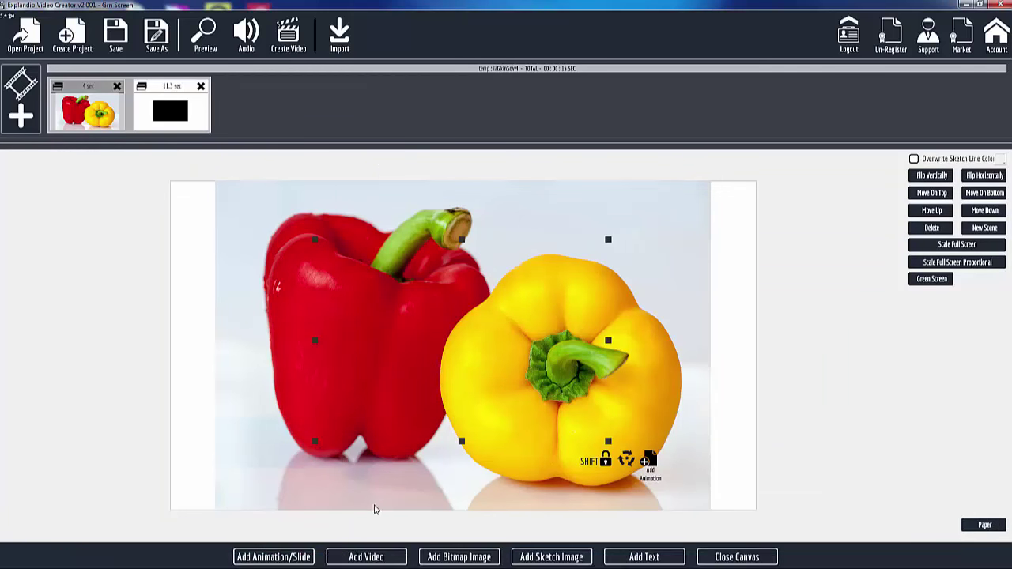
{"action": "left_click", "coordinate": [366, 558]}
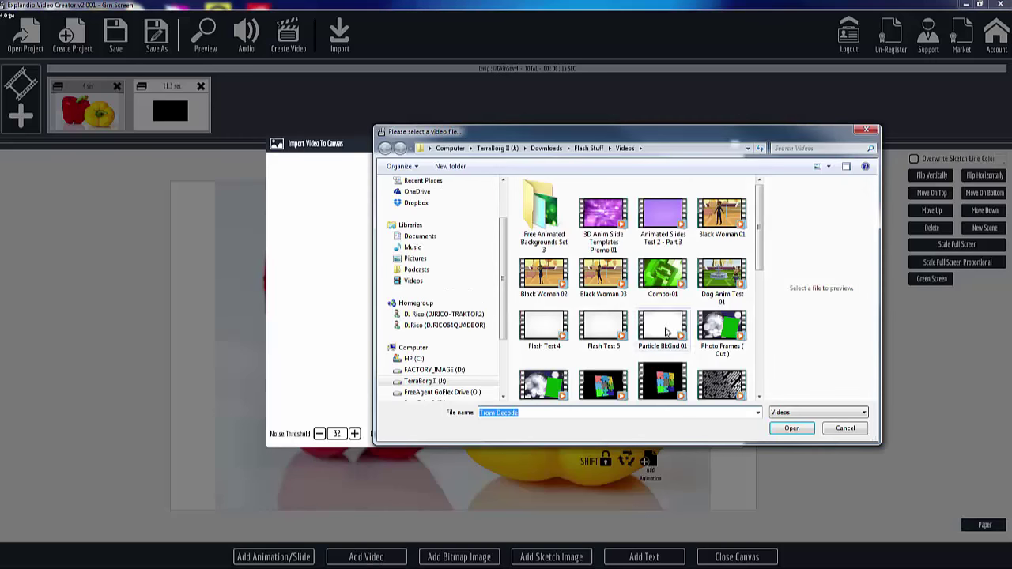
{"action": "left_click_drag", "start_coordinate": [757, 226], "coordinate": [761, 288]}
{"action": "scroll", "coordinate": [683, 288], "scroll_direction": "down", "scroll_amount": 2}
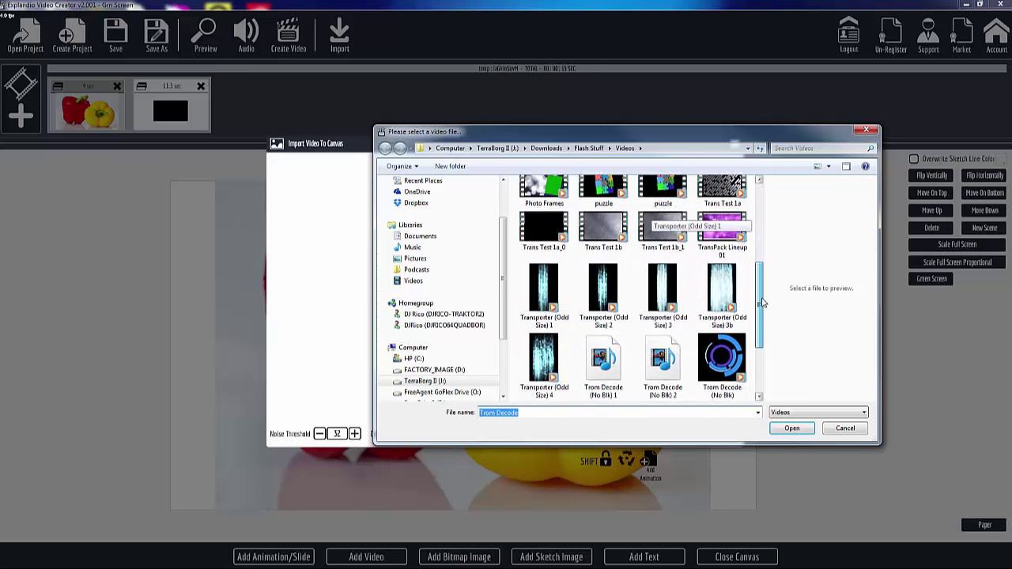
{"action": "left_click", "coordinate": [721, 274]}
{"action": "left_click", "coordinate": [794, 429]}
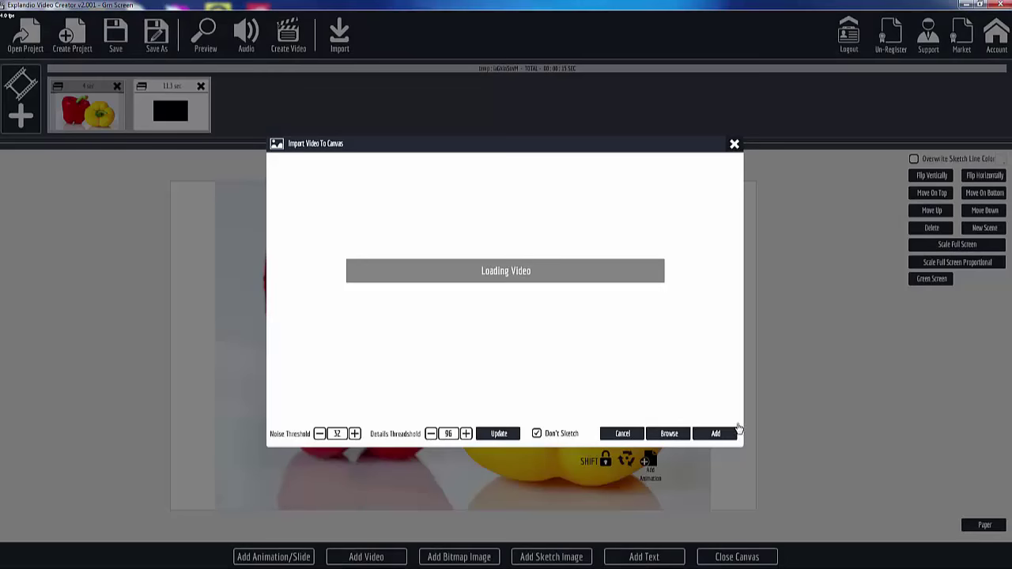
{"action": "left_click", "coordinate": [724, 435]}
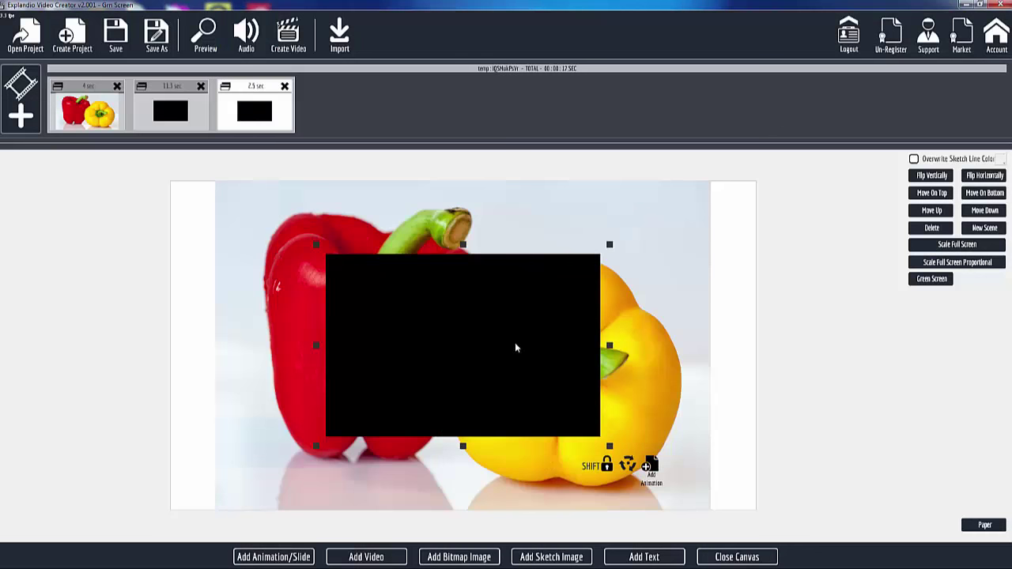
{"action": "left_click_drag", "start_coordinate": [515, 348], "coordinate": [377, 322]}
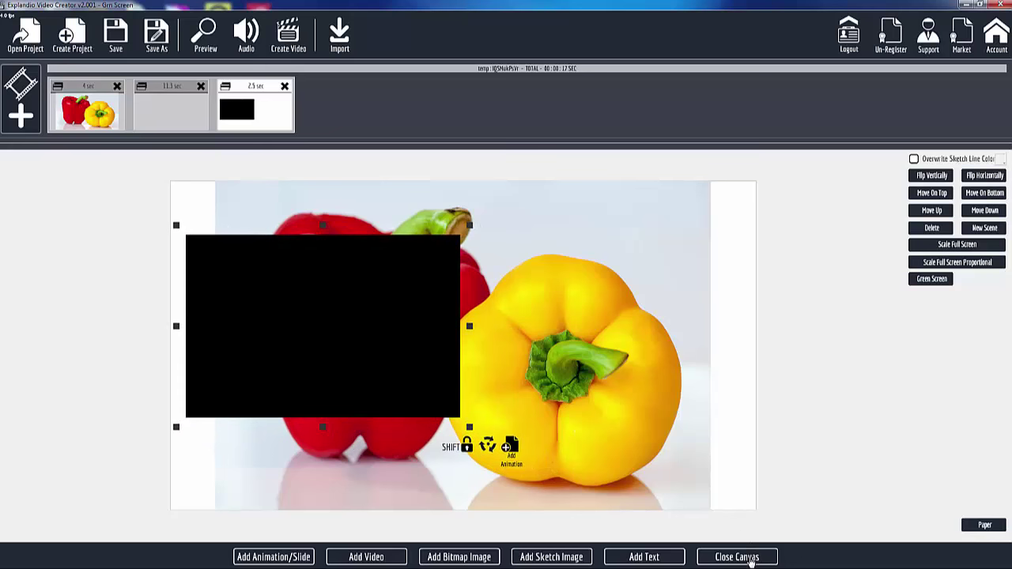
{"action": "left_click", "coordinate": [736, 557]}
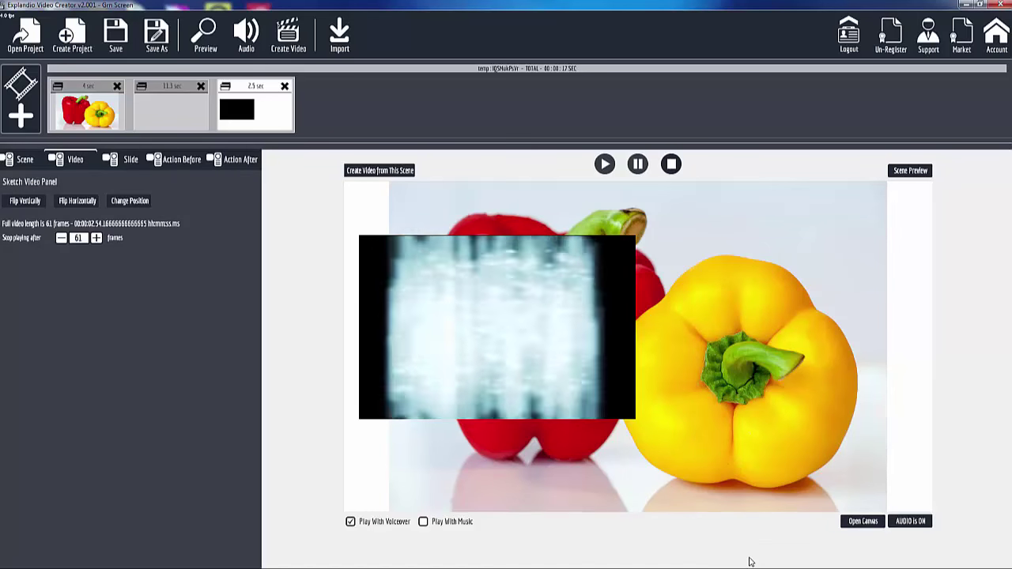
- Stretch the transporter video to the full image height and nudge it down to fit
{"action": "left_click", "coordinate": [853, 523]}
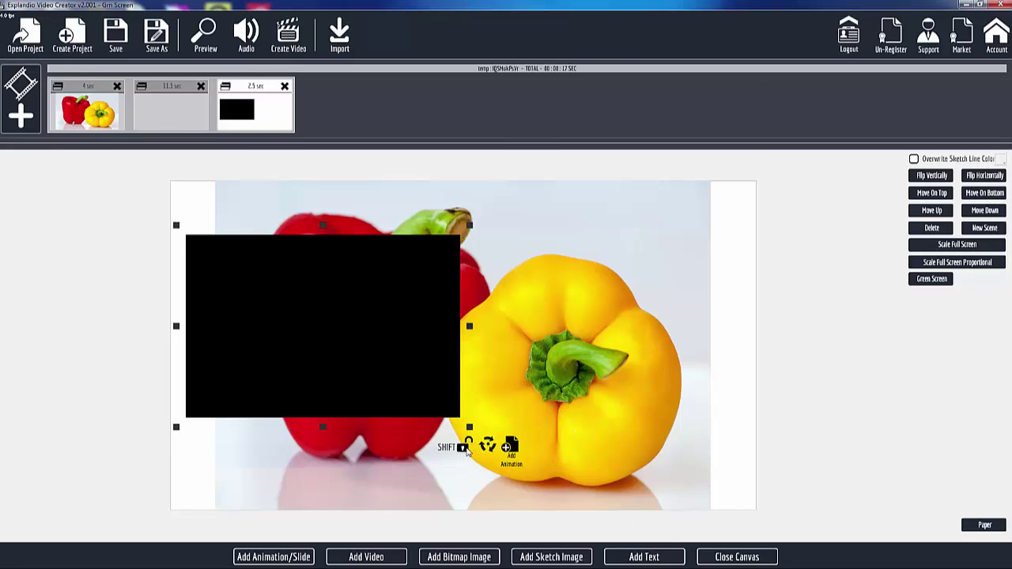
{"action": "left_click_drag", "start_coordinate": [322, 427], "coordinate": [322, 495]}
{"action": "left_click_drag", "start_coordinate": [344, 434], "coordinate": [341, 445]}
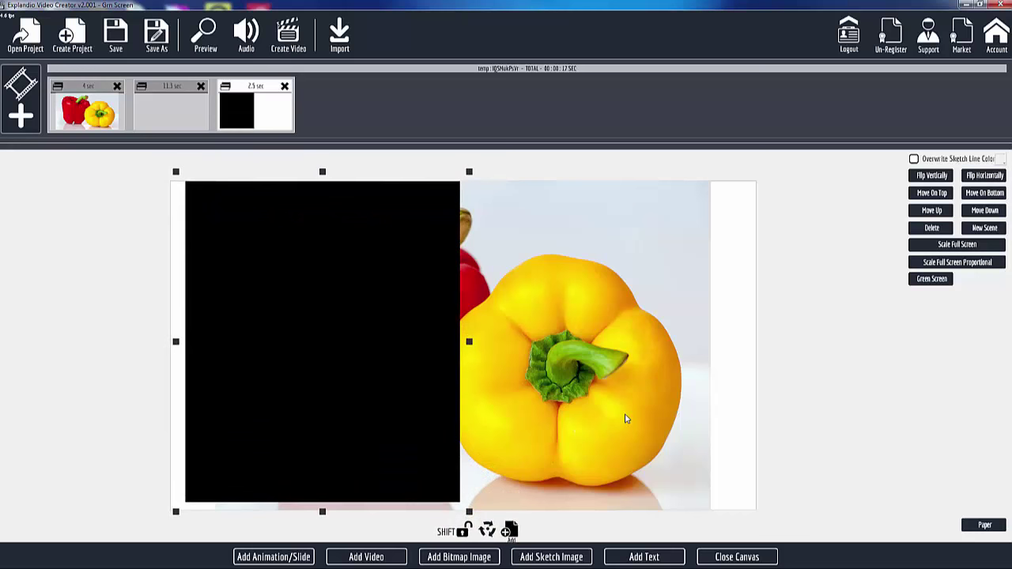
- Enable green-screen keying on the transporter video, save, and check it in the preview
{"action": "left_click", "coordinate": [931, 279]}
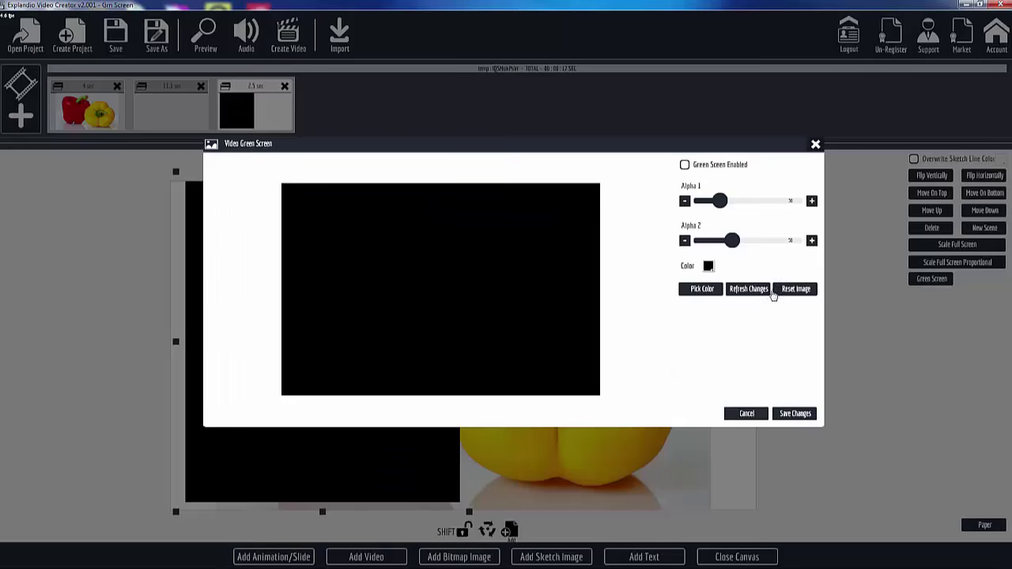
{"action": "left_click", "coordinate": [685, 165]}
{"action": "left_click", "coordinate": [797, 413]}
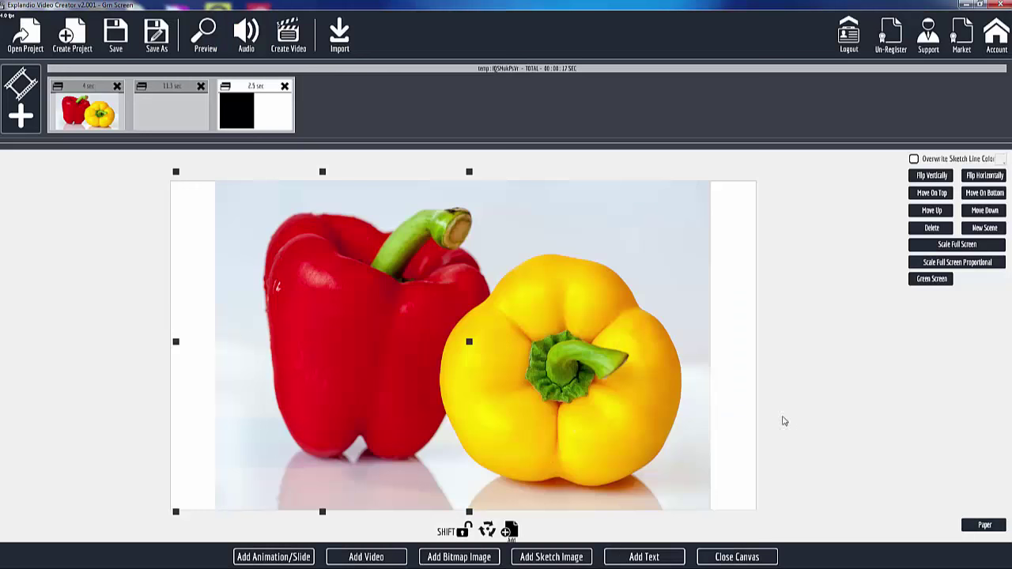
{"action": "left_click", "coordinate": [743, 557]}
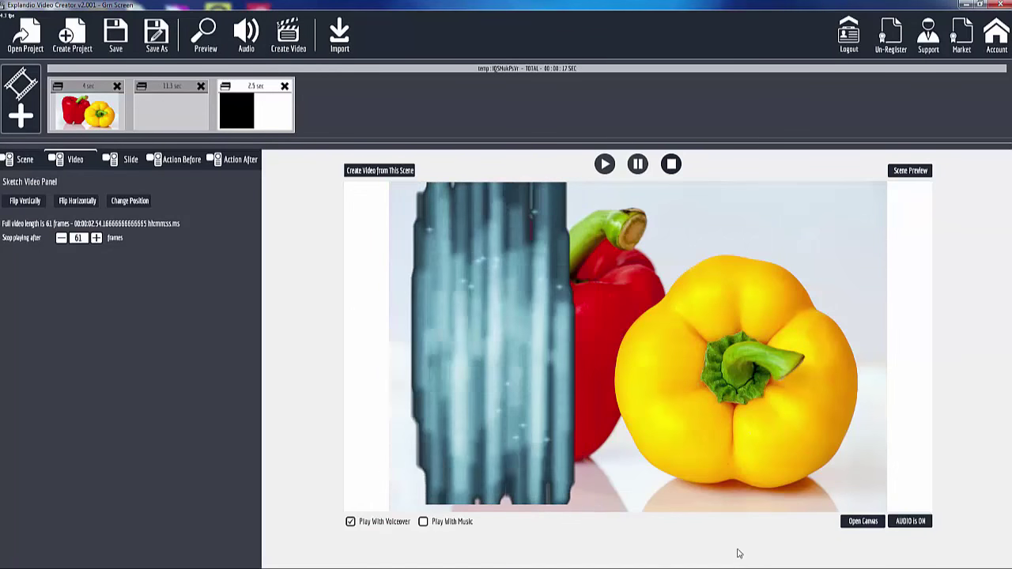
- Raise the transporter video's Alpha 1 level slightly, save, and preview the result
{"action": "left_click", "coordinate": [863, 522]}
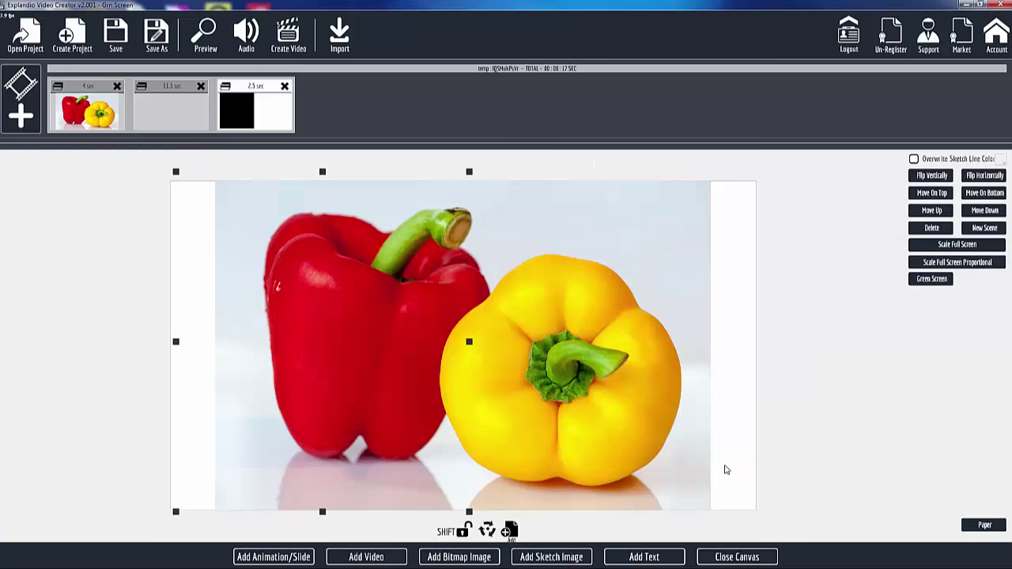
{"action": "left_click", "coordinate": [931, 278]}
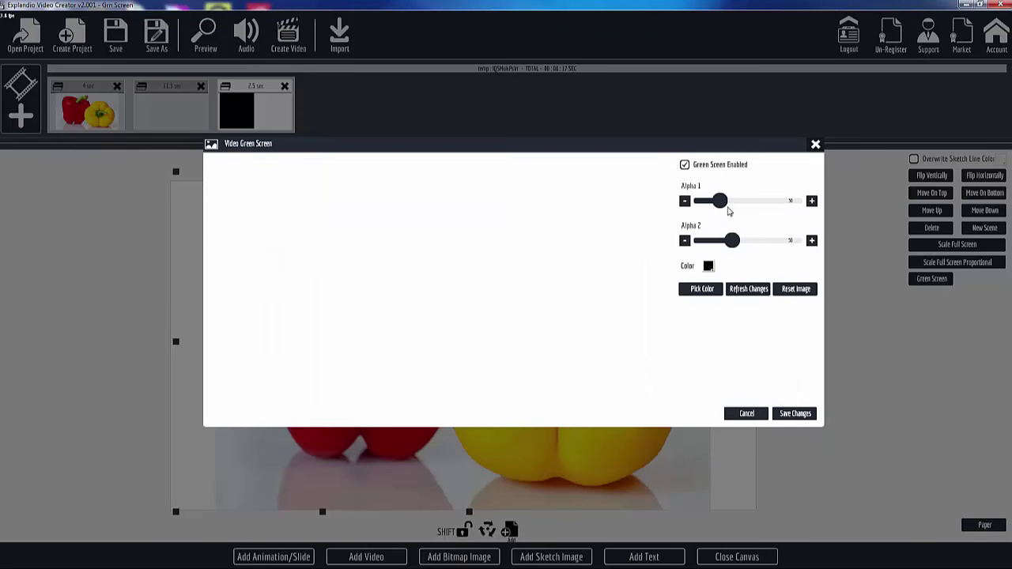
{"action": "left_click_drag", "start_coordinate": [720, 202], "coordinate": [725, 202]}
{"action": "left_click", "coordinate": [798, 418]}
{"action": "left_click", "coordinate": [729, 560]}
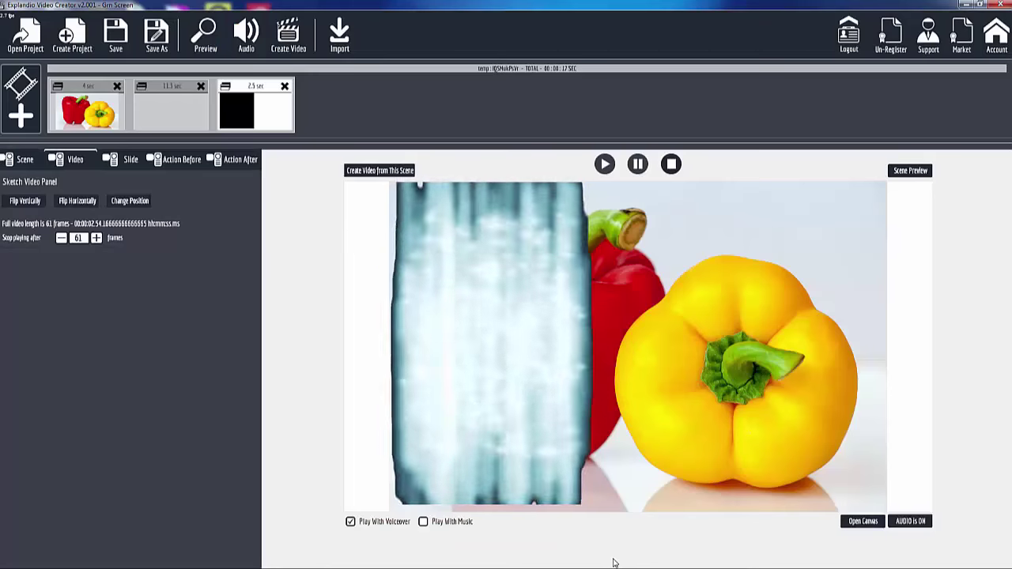
- Nudge Alpha 1 up again and raise Alpha 2 from 50 to 52, then preview both videos
{"action": "left_click", "coordinate": [862, 524]}
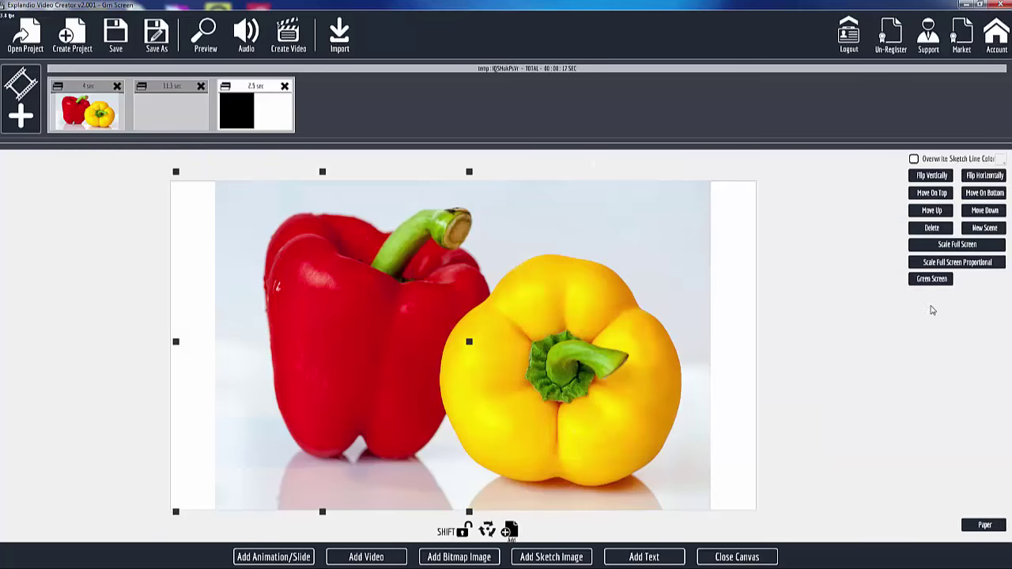
{"action": "left_click", "coordinate": [932, 279]}
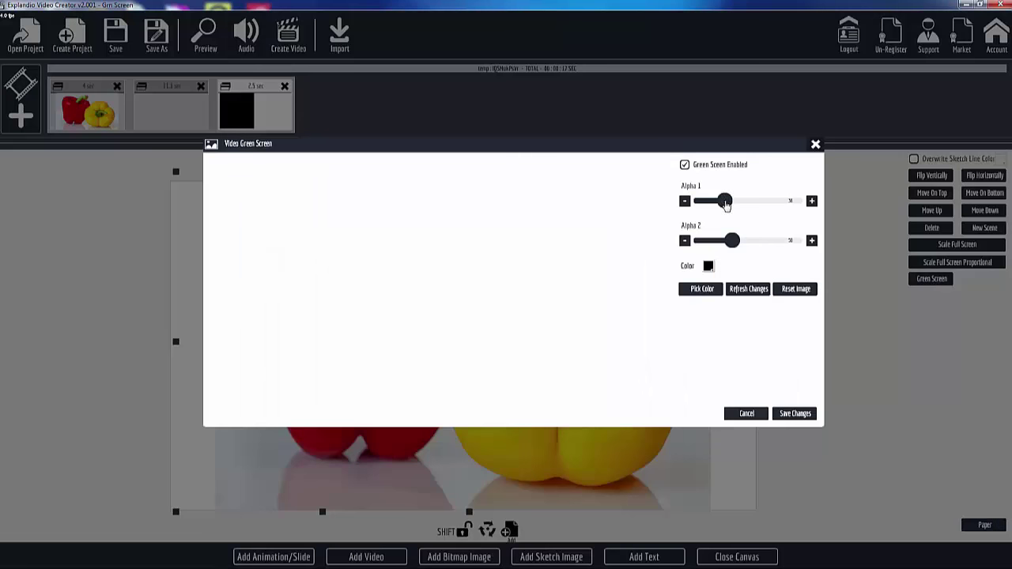
{"action": "left_click_drag", "start_coordinate": [727, 204], "coordinate": [728, 203]}
{"action": "left_click_drag", "start_coordinate": [733, 245], "coordinate": [735, 246]}
{"action": "left_click", "coordinate": [799, 415]}
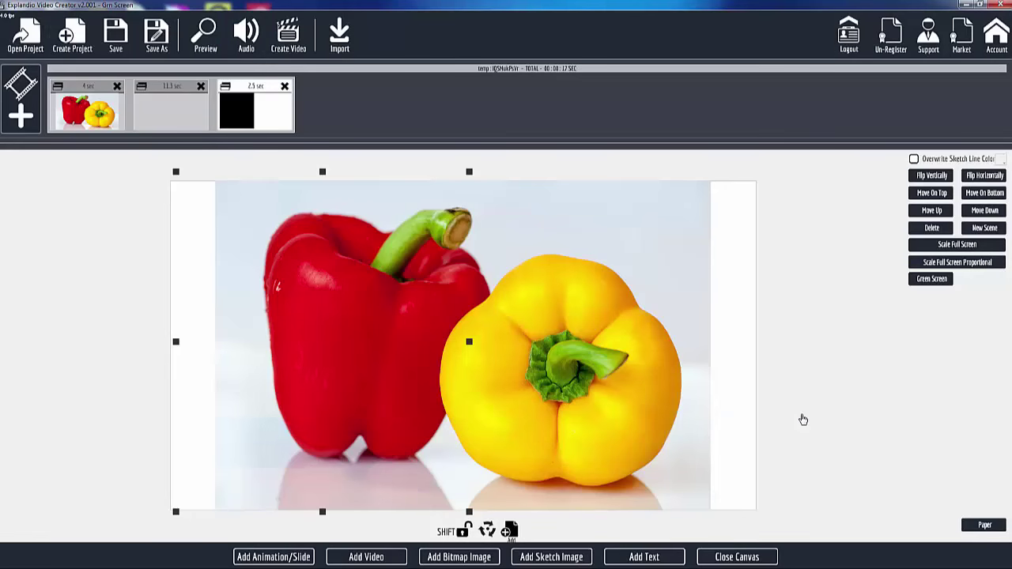
{"action": "left_click", "coordinate": [756, 557]}
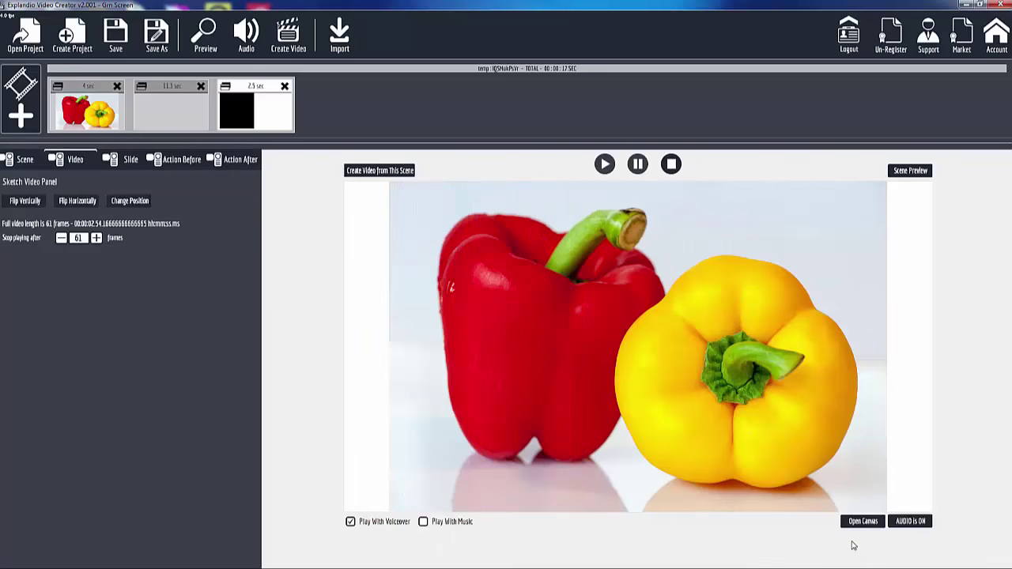
{"action": "left_click", "coordinate": [911, 171]}
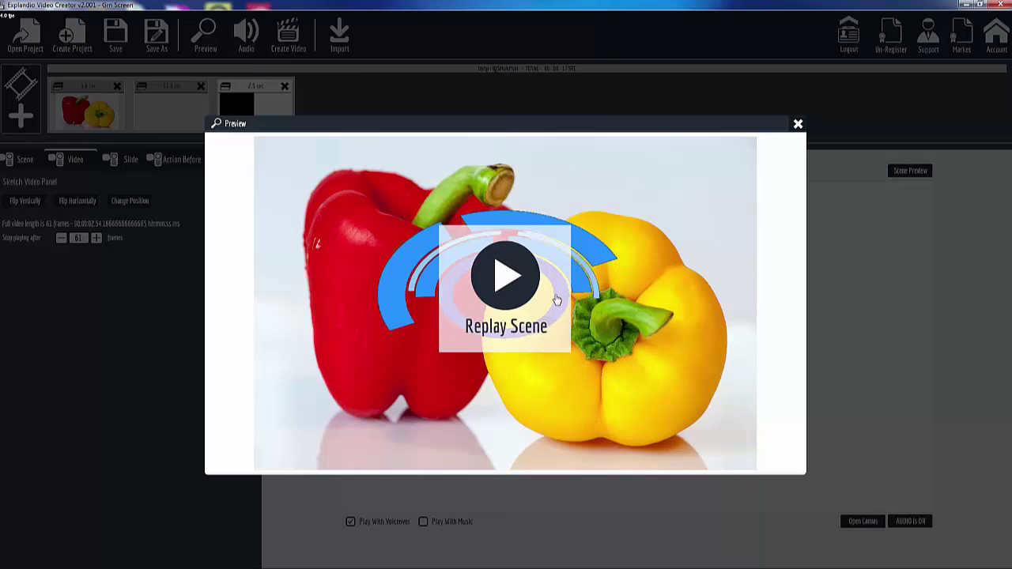
{"action": "left_click", "coordinate": [799, 125]}
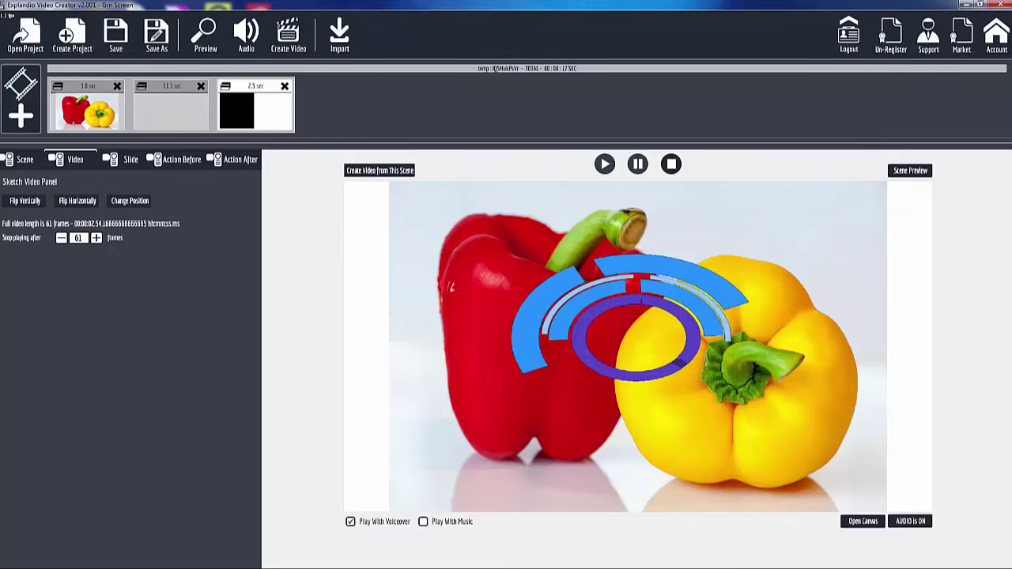